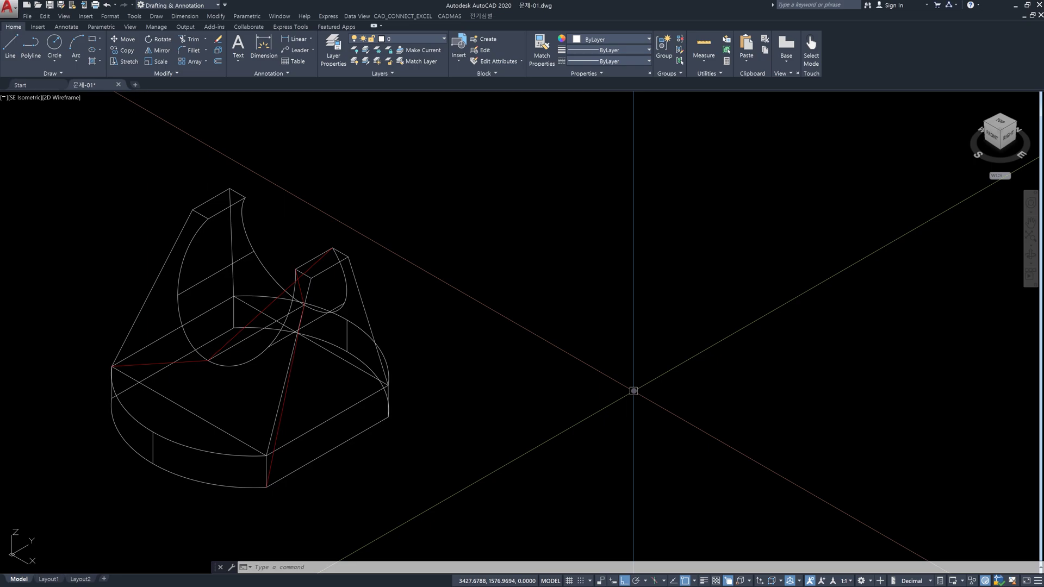
pyautogui.write('3dpoly')
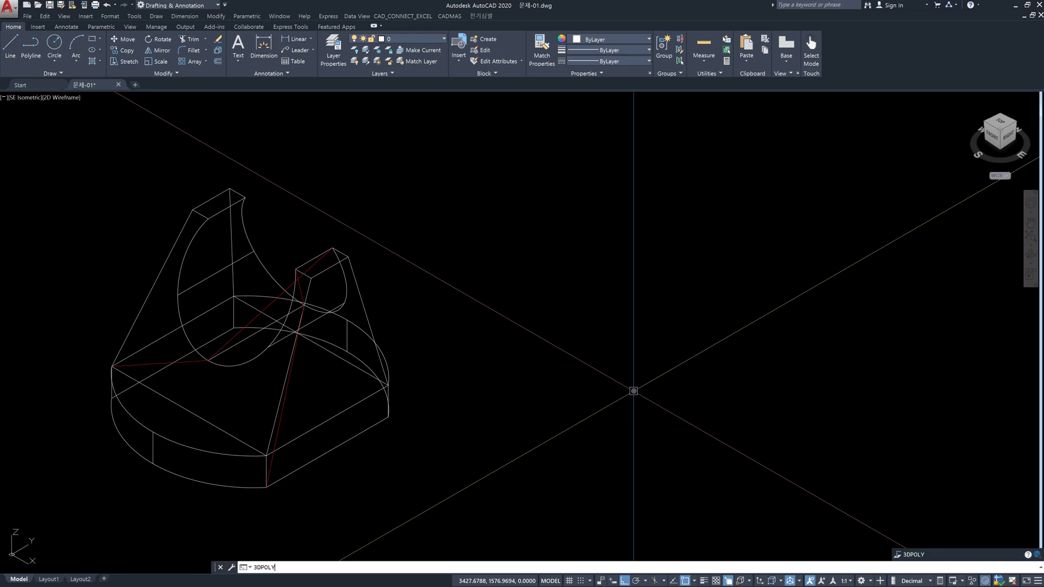
pyautogui.press('Return')
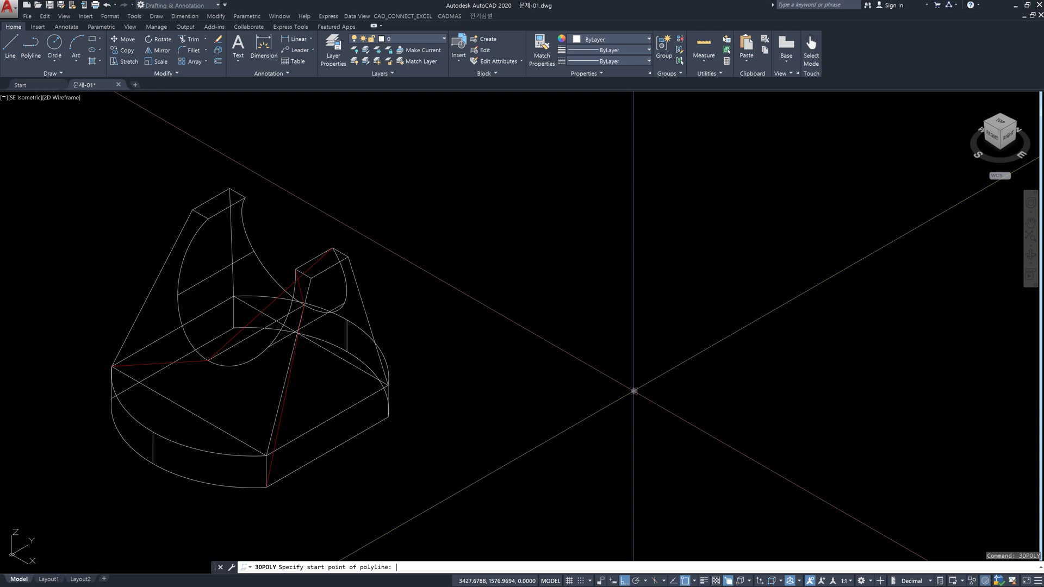
pyautogui.press('Escape')
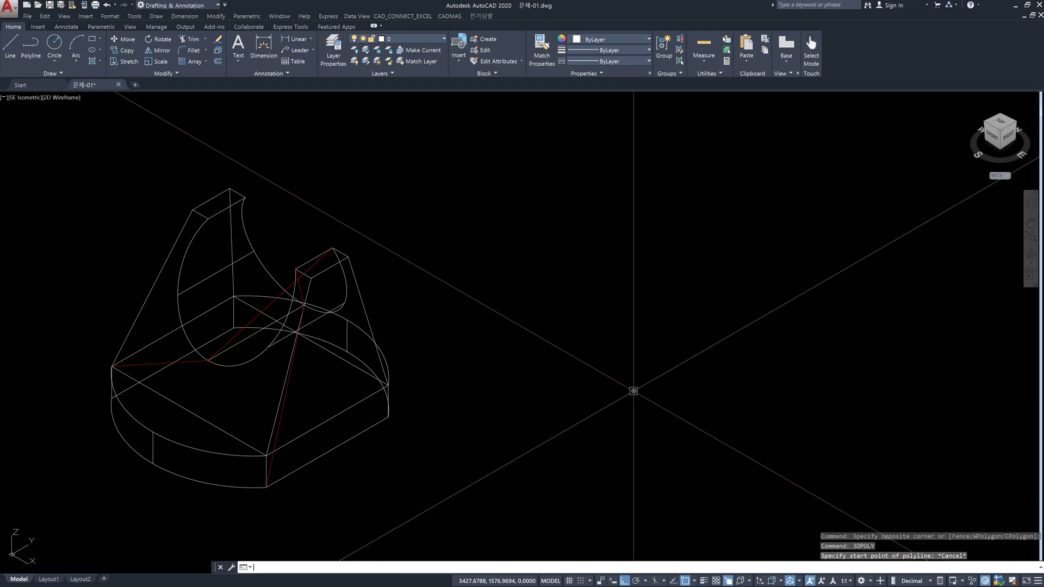
# - Start a 3D polyline at a free point in the empty space beside the wireframe model
pyautogui.write('3p')
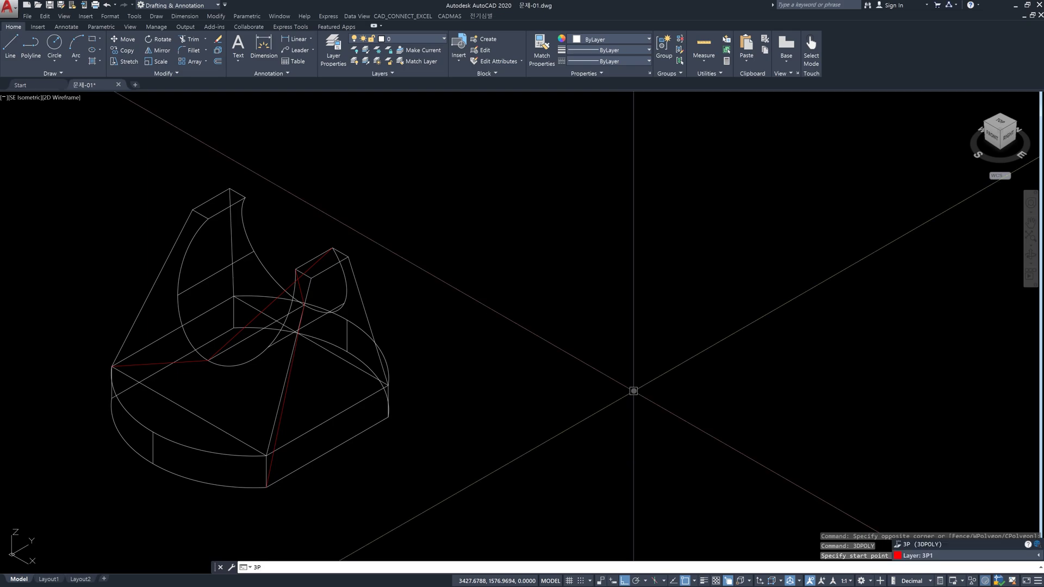
pyautogui.press('Return')
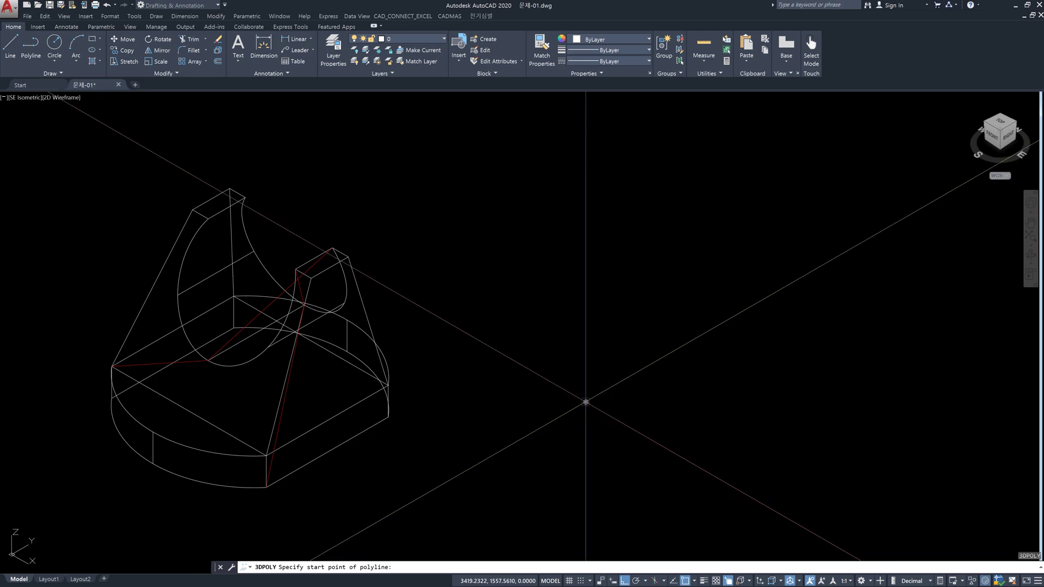
pyautogui.click(560, 419)
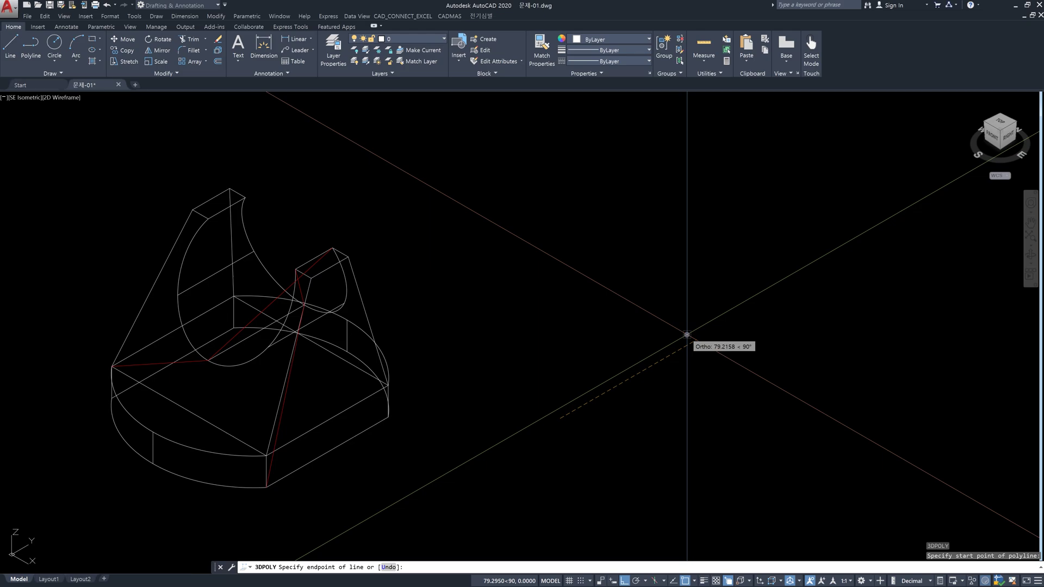
# - Try the polyline's Undo option, including on a first segment about 92 units long along the Y axis
pyautogui.write('u')
pyautogui.press('Return')
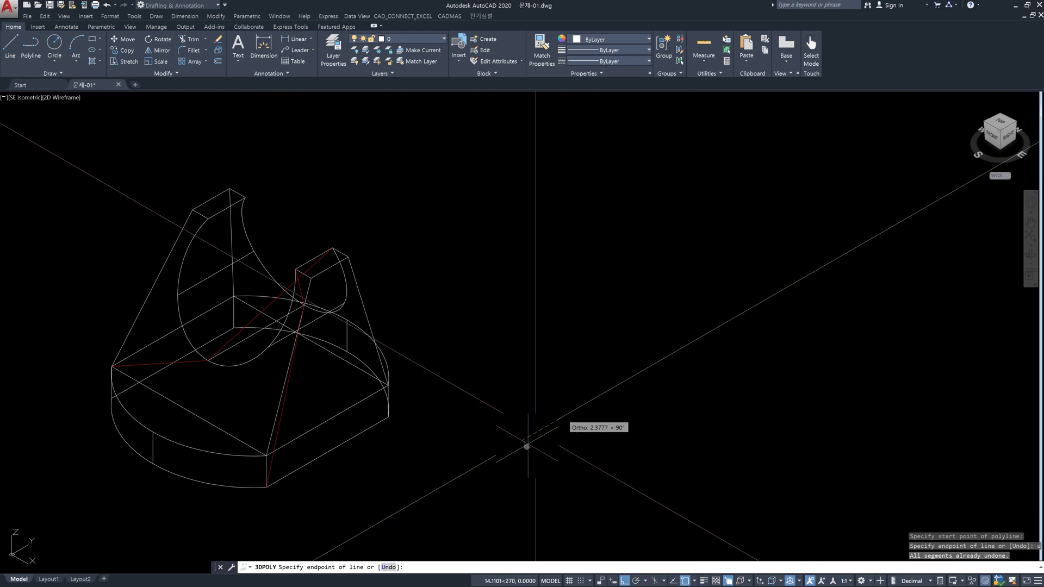
pyautogui.write('u')
pyautogui.press('Return')
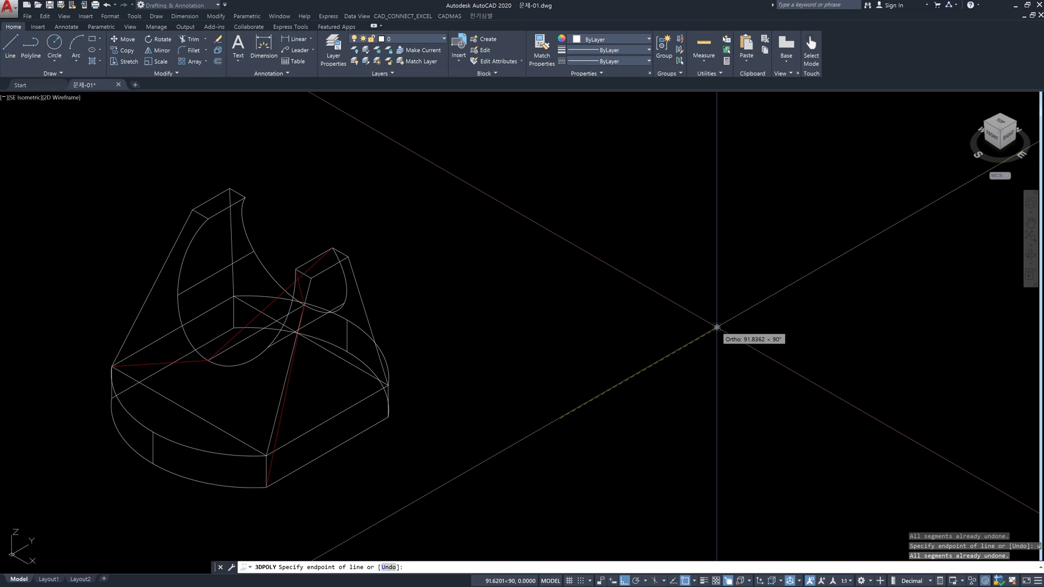
pyautogui.click(717, 327)
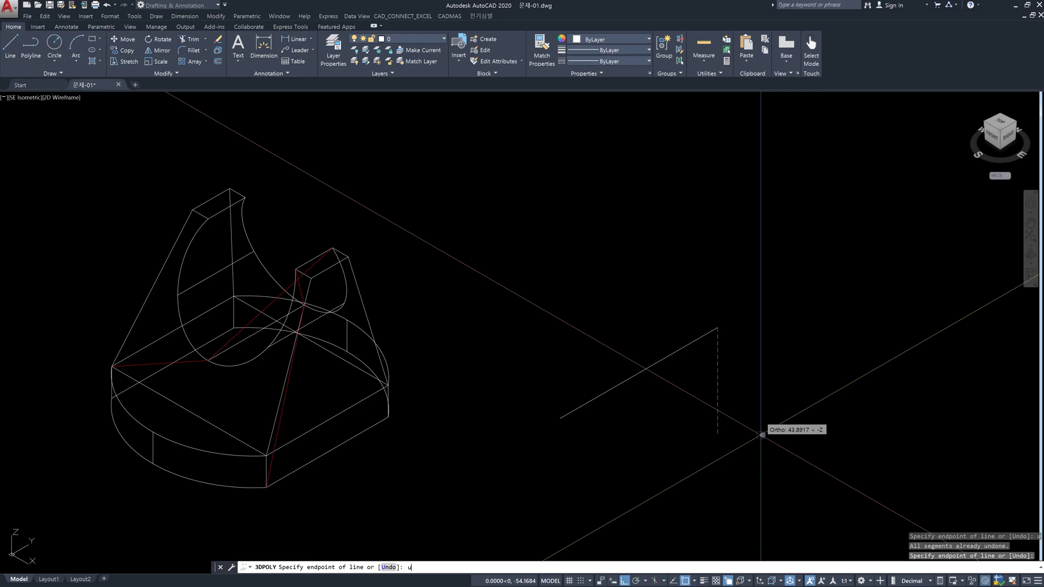
pyautogui.write('u')
pyautogui.press('Return')
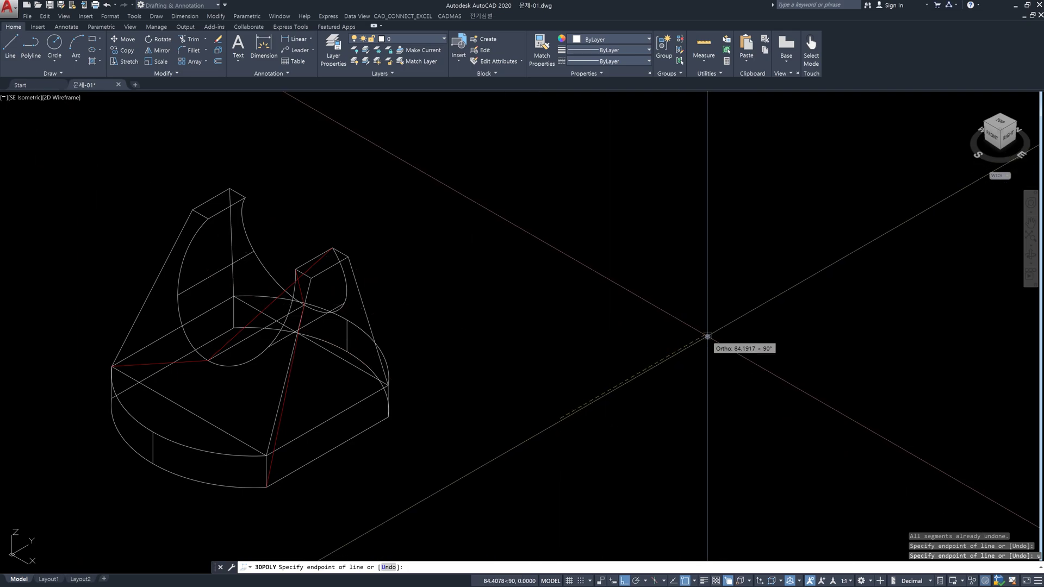
# - Draw orthogonal polyline segments about 84 units along Y, about 66 units up in Z, about 99 units back along Y, and one along X
pyautogui.click(707, 336)
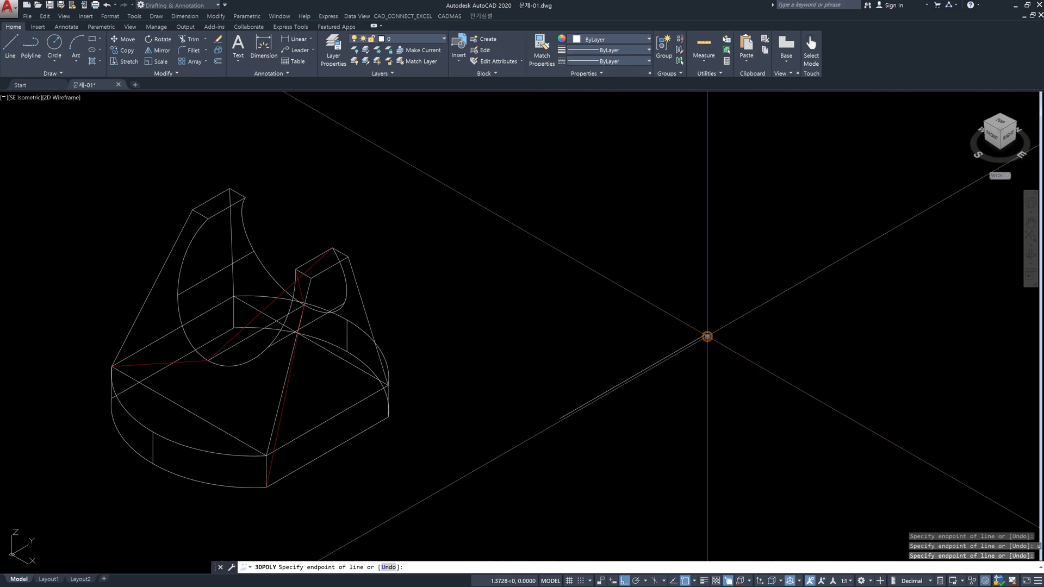
pyautogui.click(706, 204)
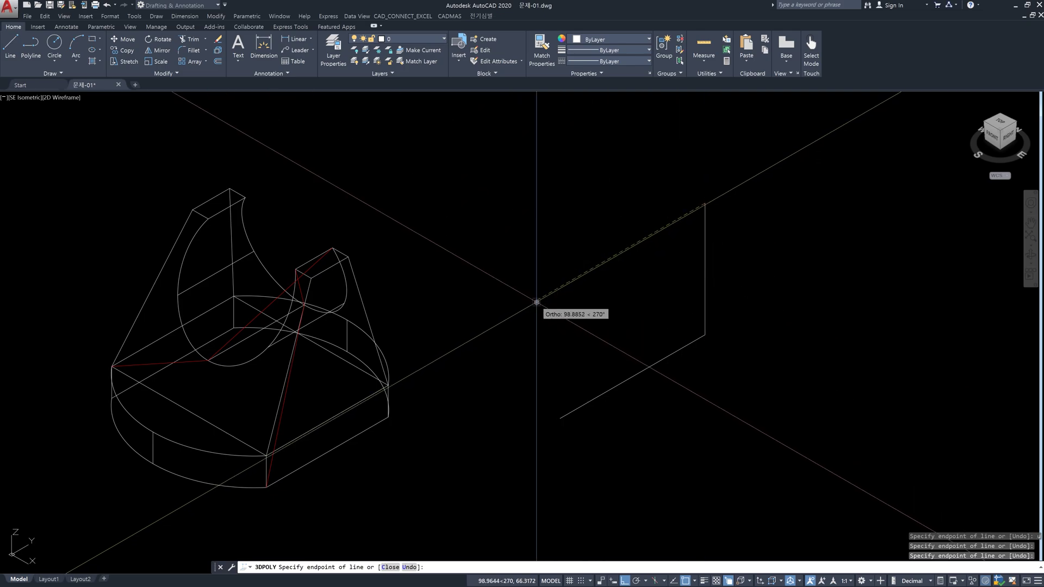
pyautogui.click(537, 302)
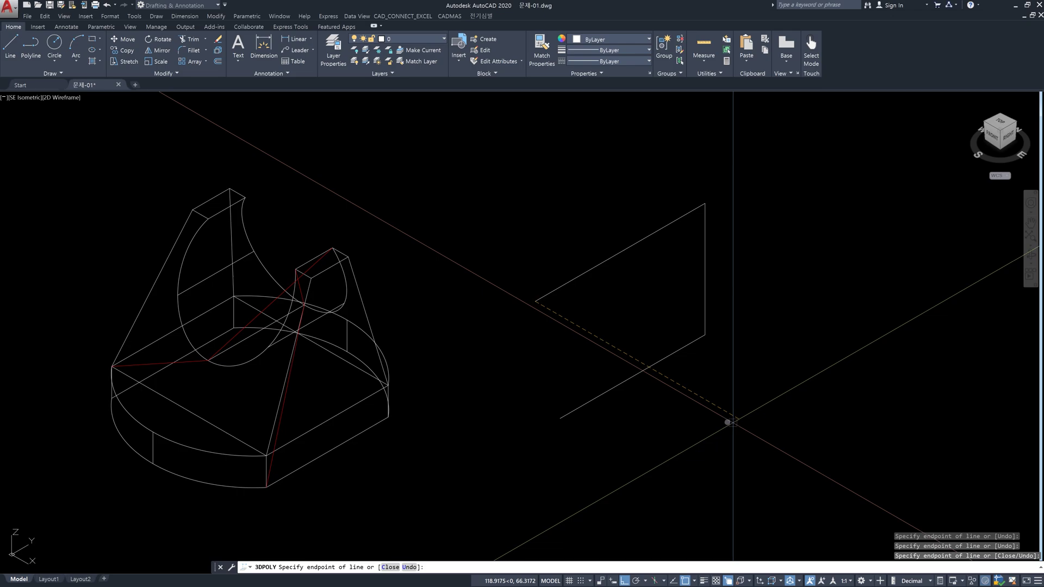
pyautogui.click(713, 412)
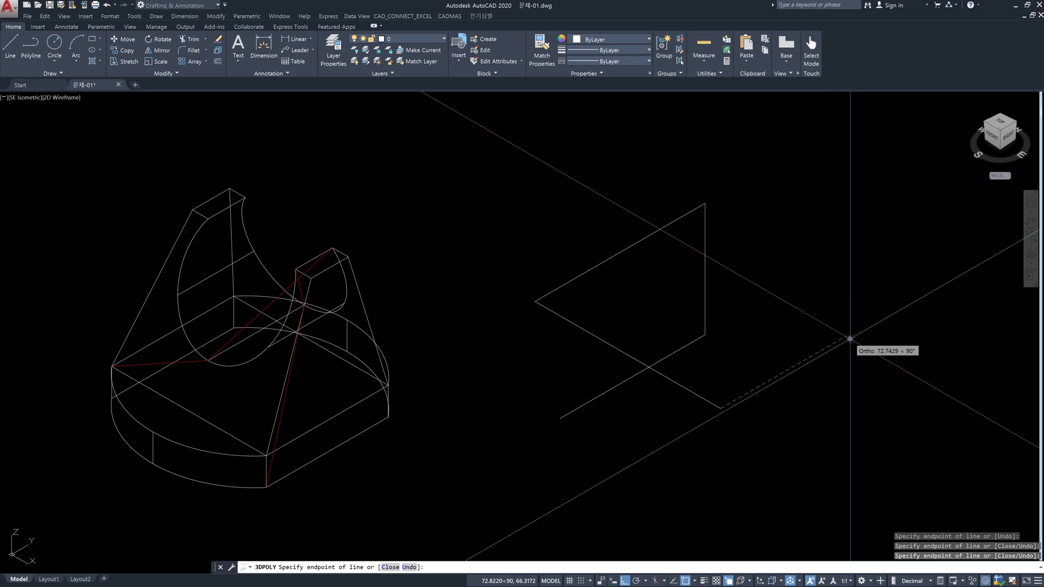
# - Add a 30-unit segment along Y and a free diagonal segment with ortho off, and end the 3D polyline
pyautogui.write('30')
pyautogui.press('Return')
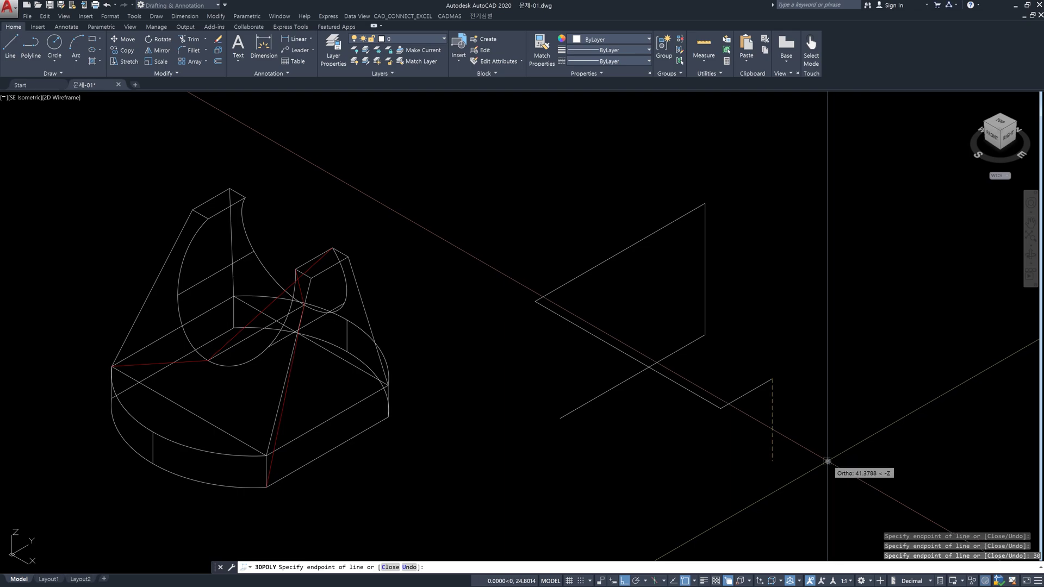
pyautogui.press('F8')
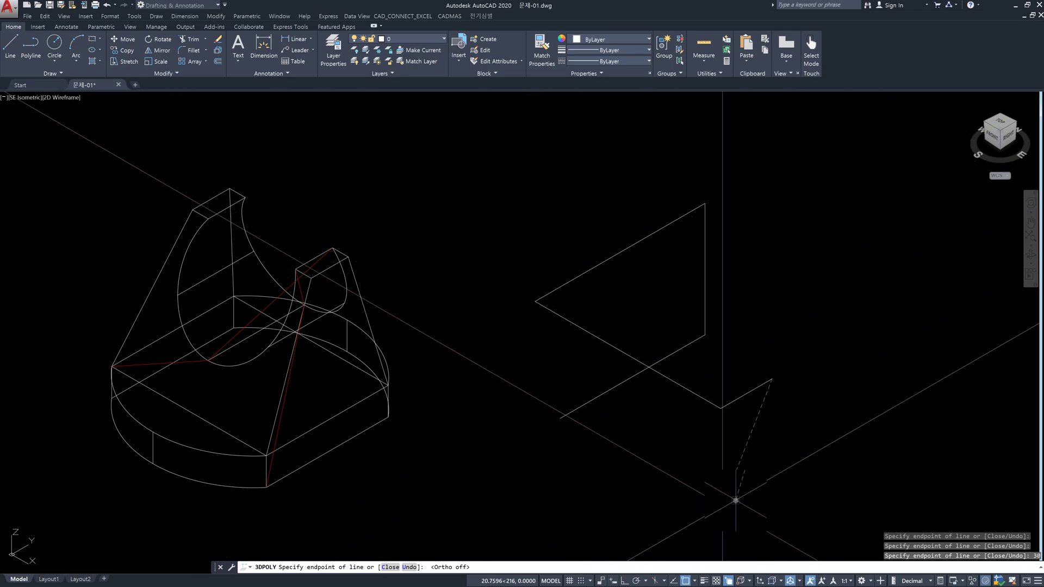
pyautogui.click(734, 498)
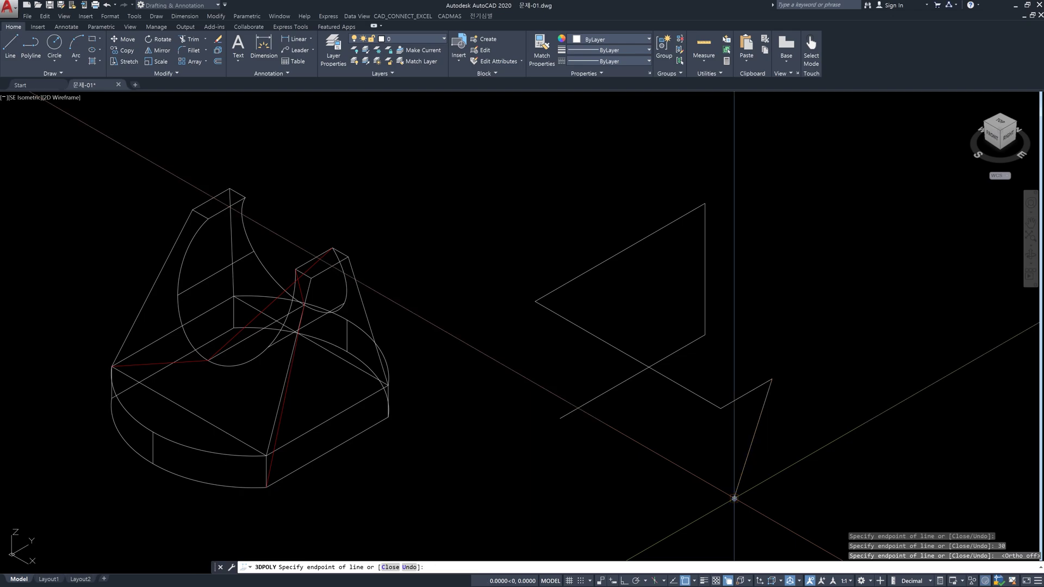
pyautogui.press('Return')
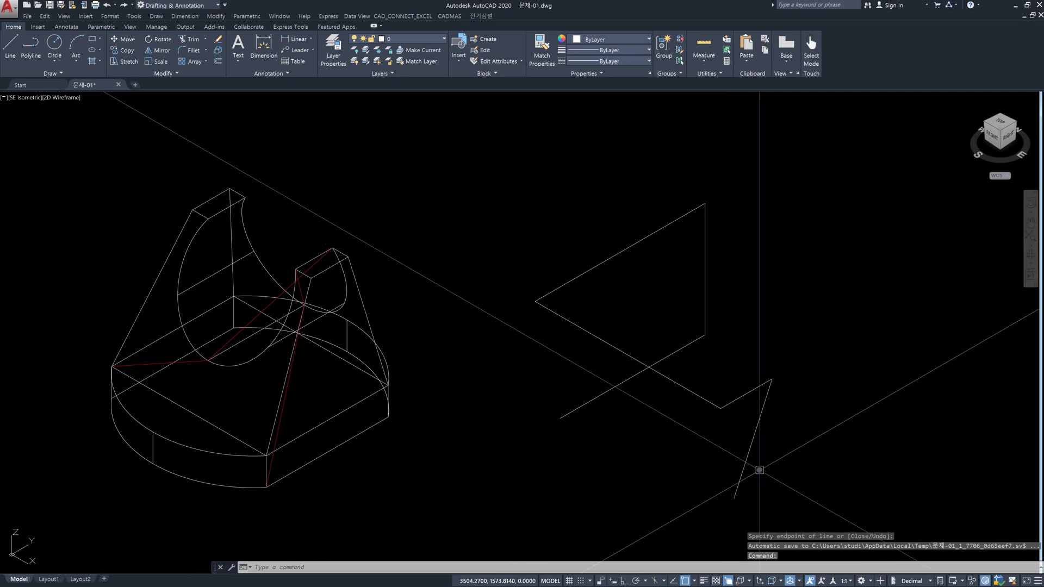
# - Check the new 3D polyline by selecting it as one object and viewing it from the front and the SE isometric direction
pyautogui.click(774, 451)
pyautogui.click(734, 434)
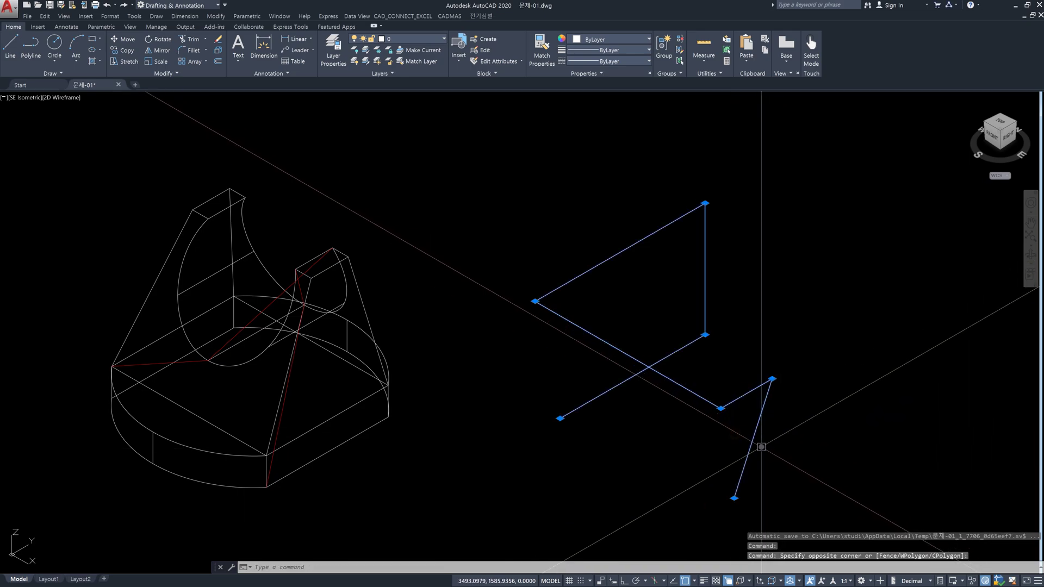
pyautogui.press('Escape')
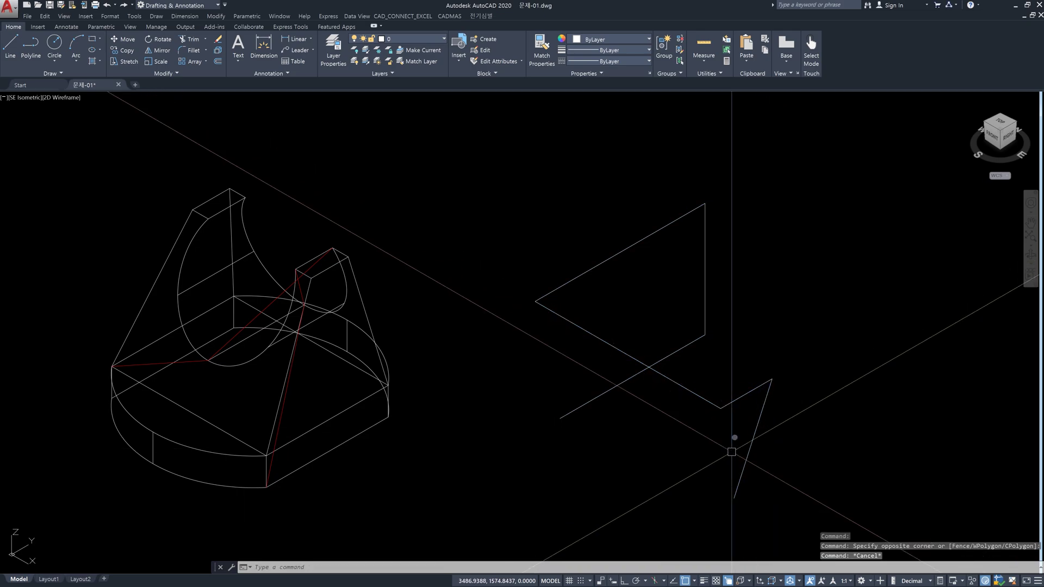
pyautogui.click(994, 142)
pyautogui.click(993, 142)
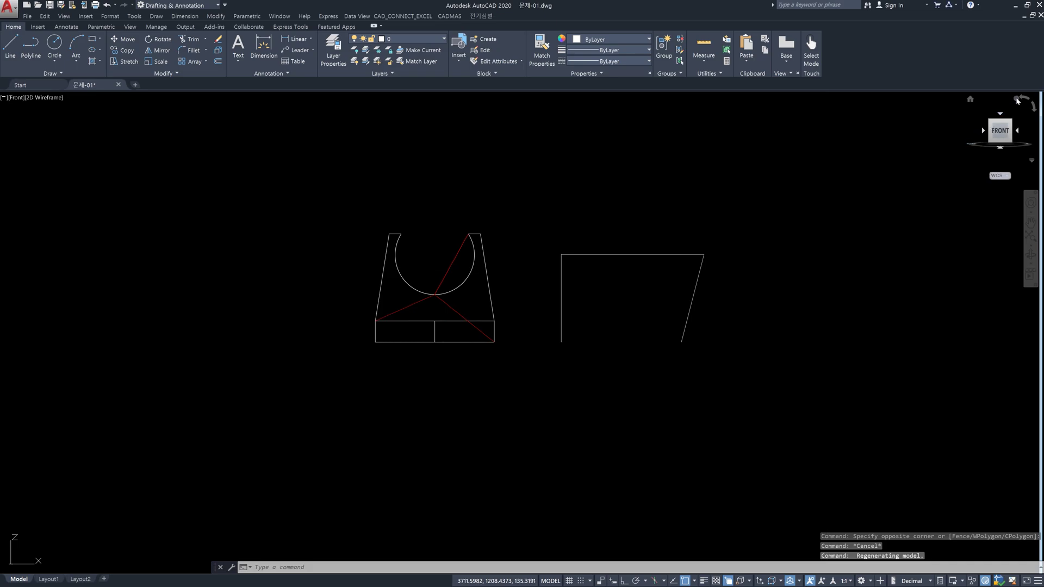
pyautogui.click(1011, 123)
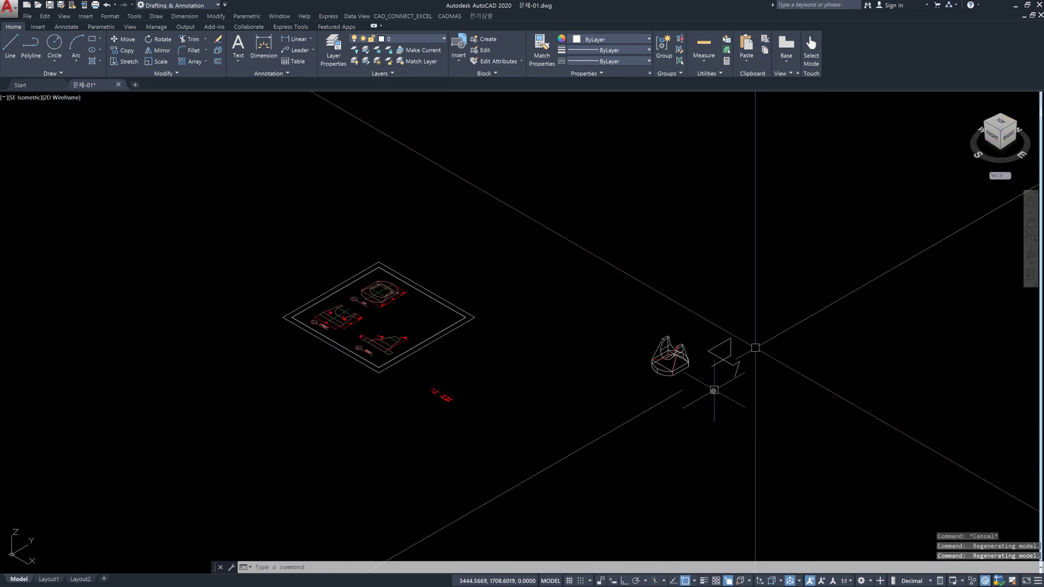
pyautogui.scroll(5, 745, 357)
pyautogui.scroll(5, 792, 337)
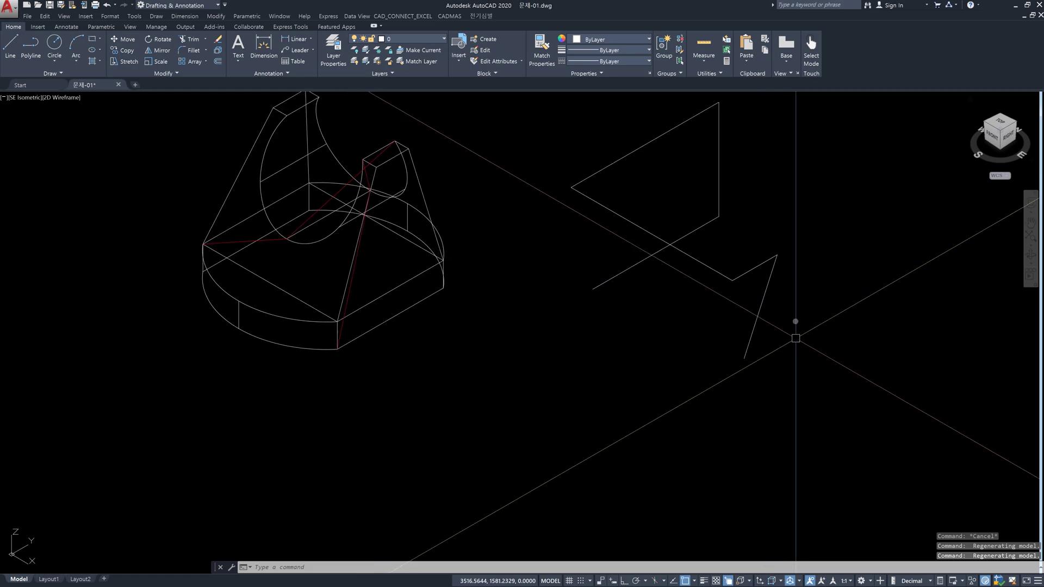
pyautogui.scroll(-4, 793, 311)
pyautogui.click(727, 398)
pyautogui.click(696, 397)
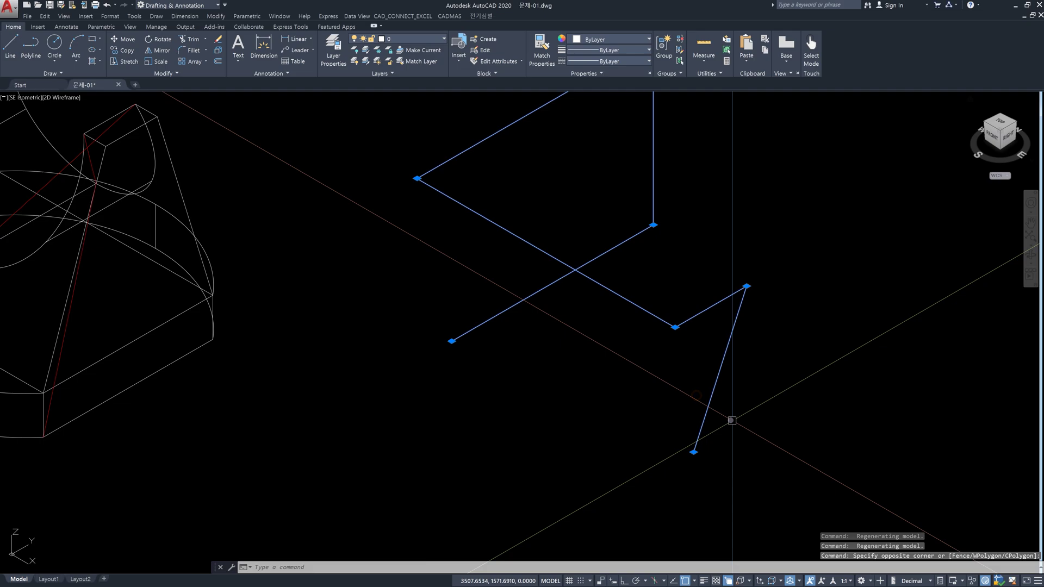
pyautogui.press('Escape')
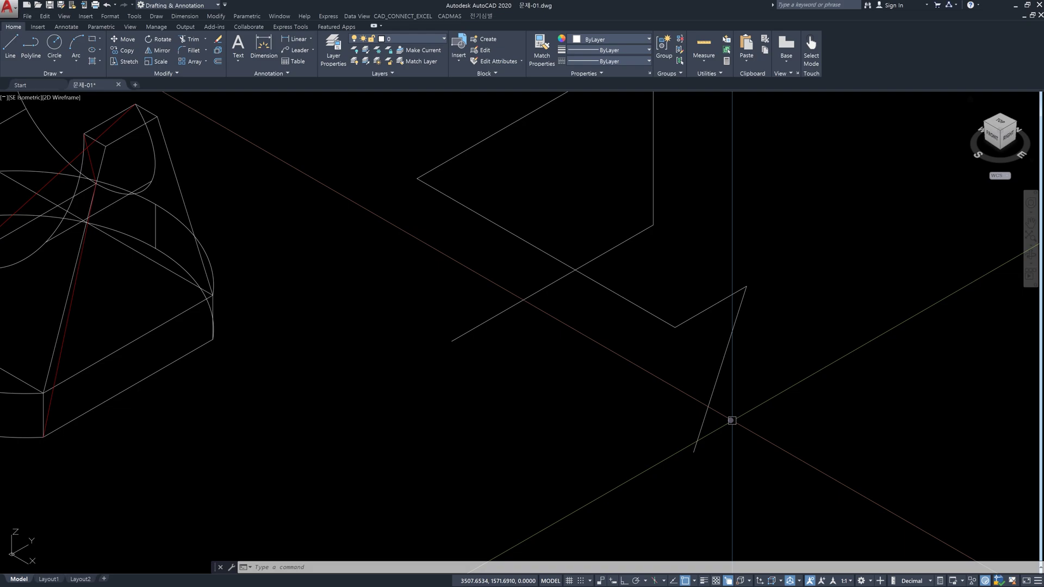
# - Try to fillet the leftmost corner of the 3D polyline with the current fillet radius
pyautogui.scroll(-3, 730, 374)
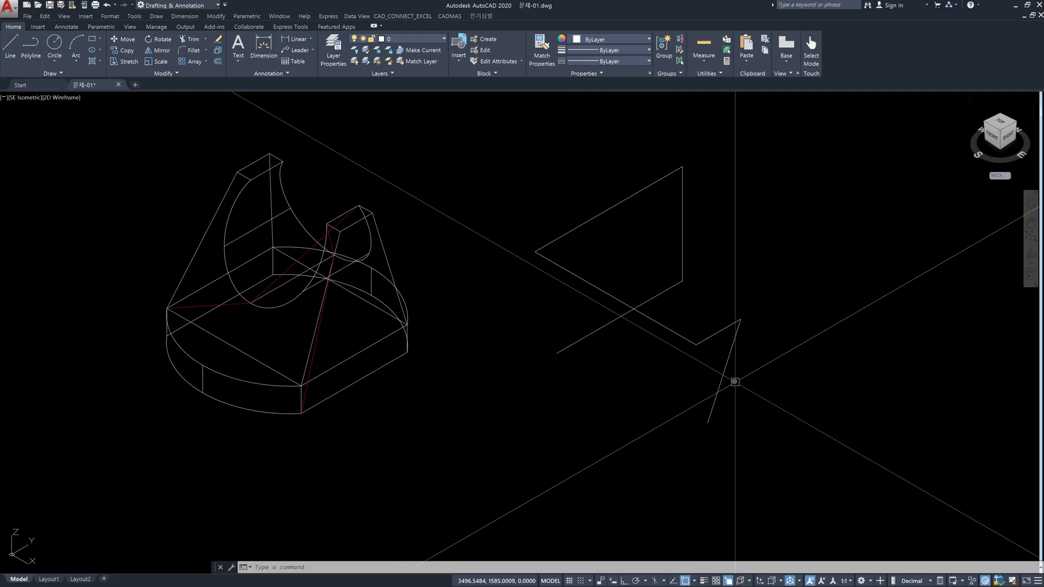
pyautogui.scroll(1, 678, 265)
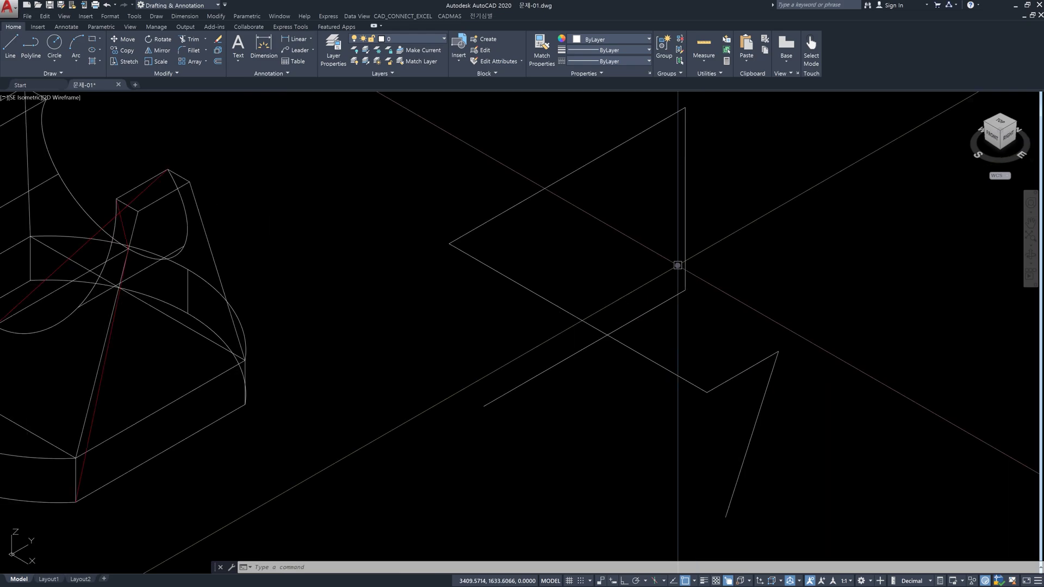
pyautogui.scroll(1, 654, 307)
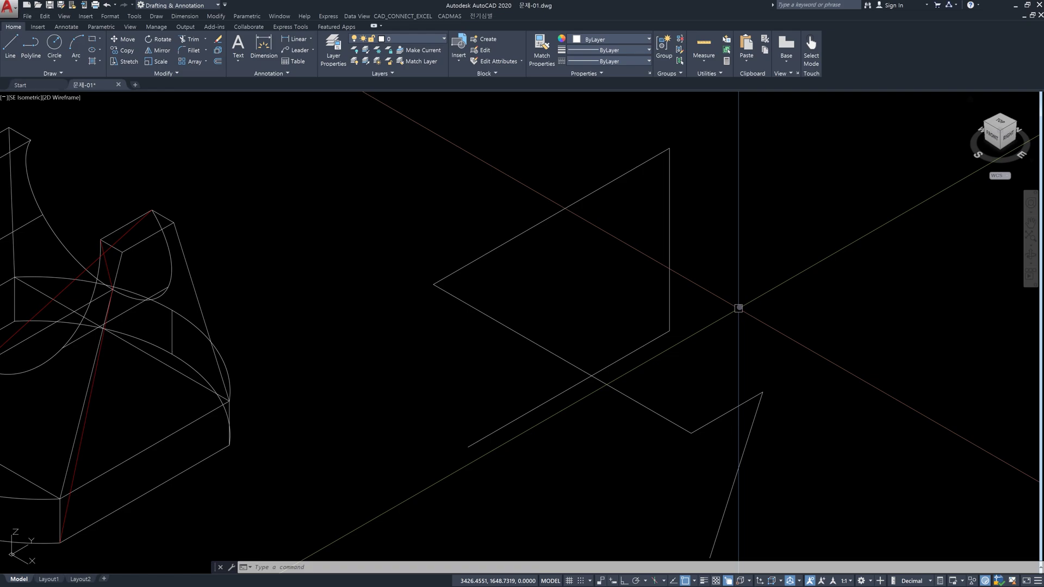
pyautogui.write('f')
pyautogui.press('Return')
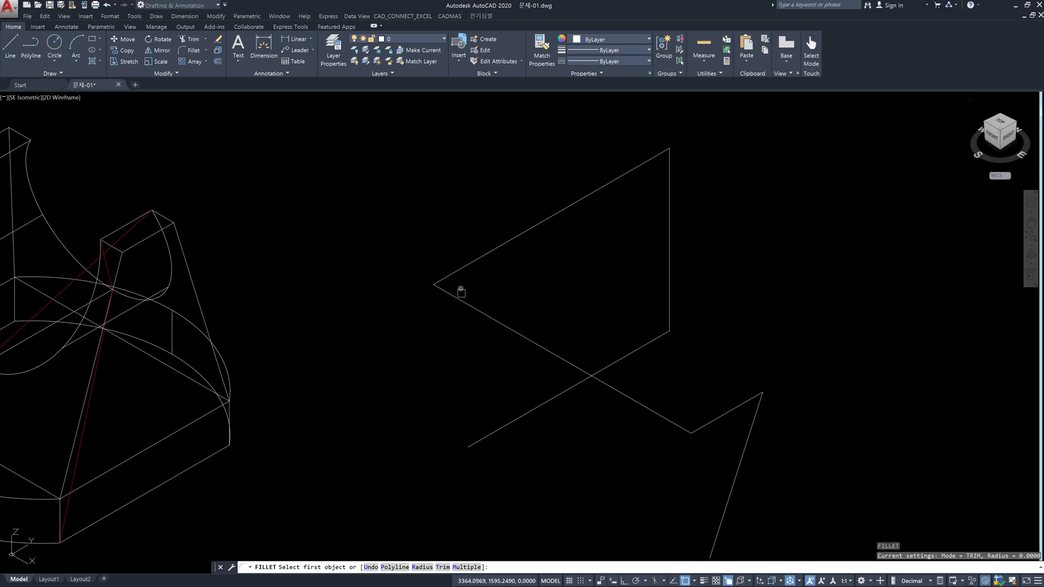
pyautogui.click(460, 269)
pyautogui.click(466, 304)
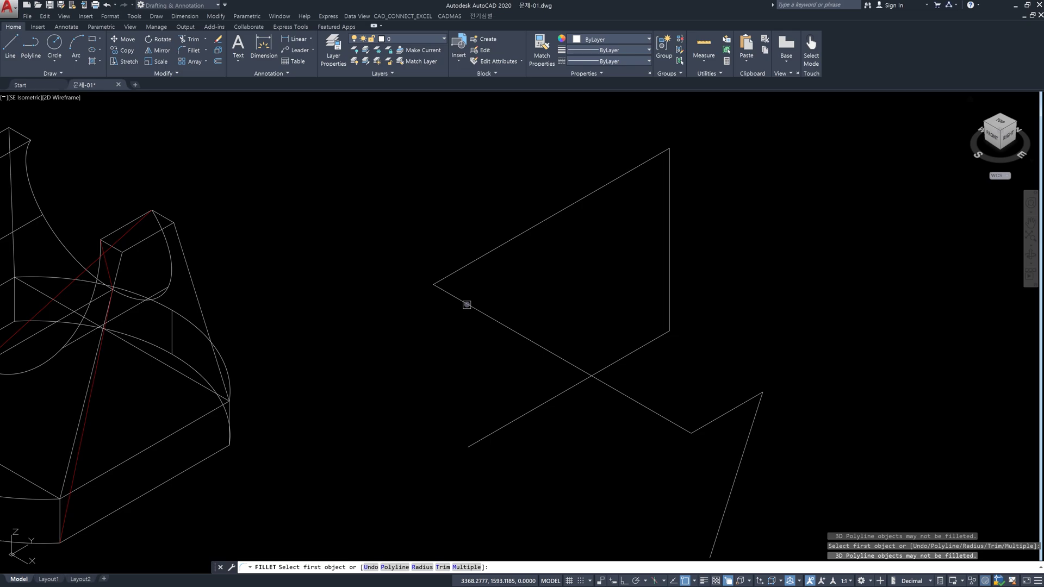
# - Try to fillet the same polyline corner with a radius of 20, and leave the Fillet command
pyautogui.write('r')
pyautogui.press('Return')
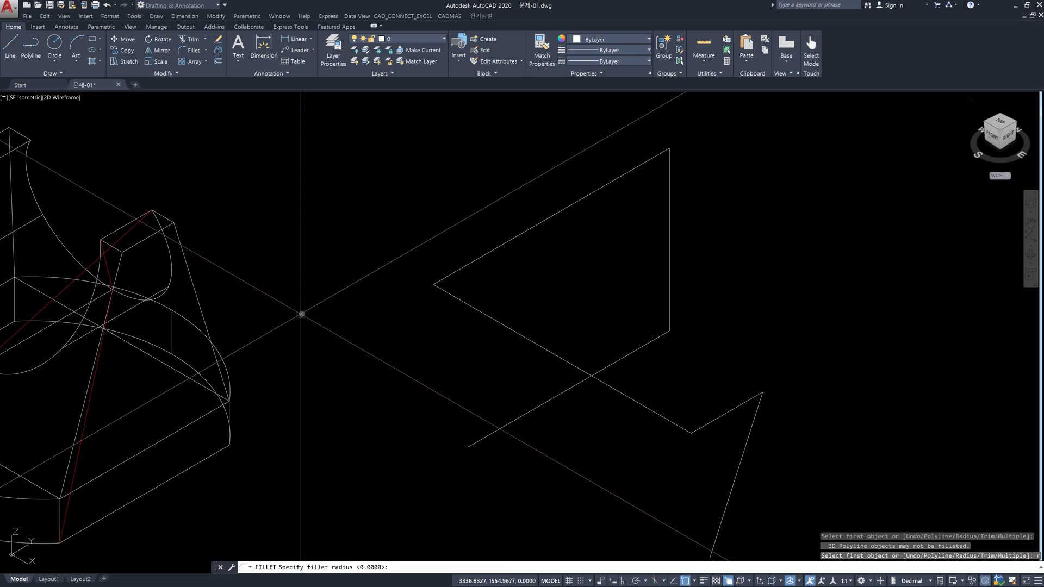
pyautogui.write('20')
pyautogui.press('Return')
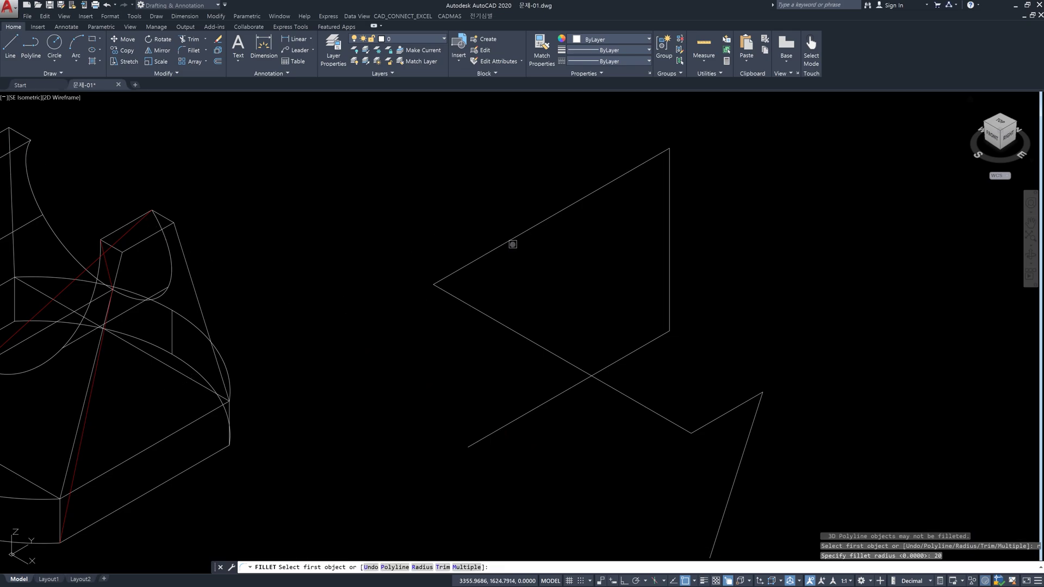
pyautogui.click(502, 245)
pyautogui.click(484, 313)
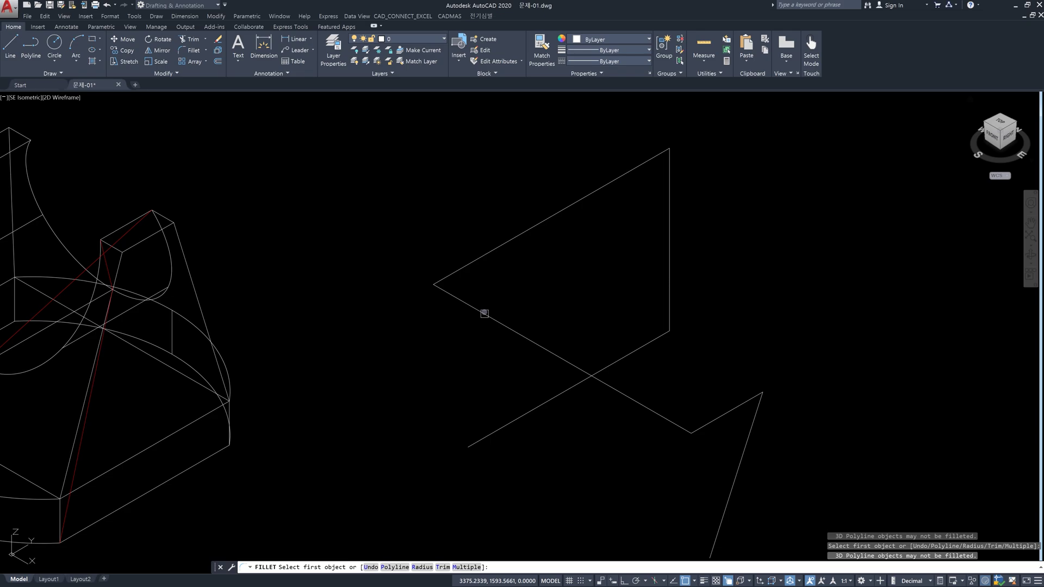
pyautogui.press('Escape')
pyautogui.scroll(-4, 484, 314)
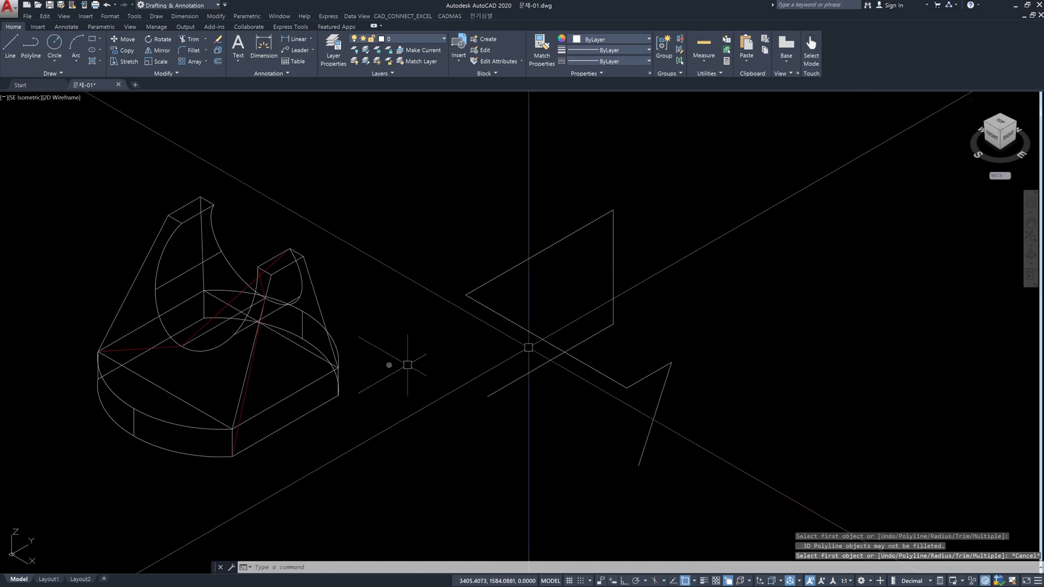
pyautogui.scroll(6, 179, 312)
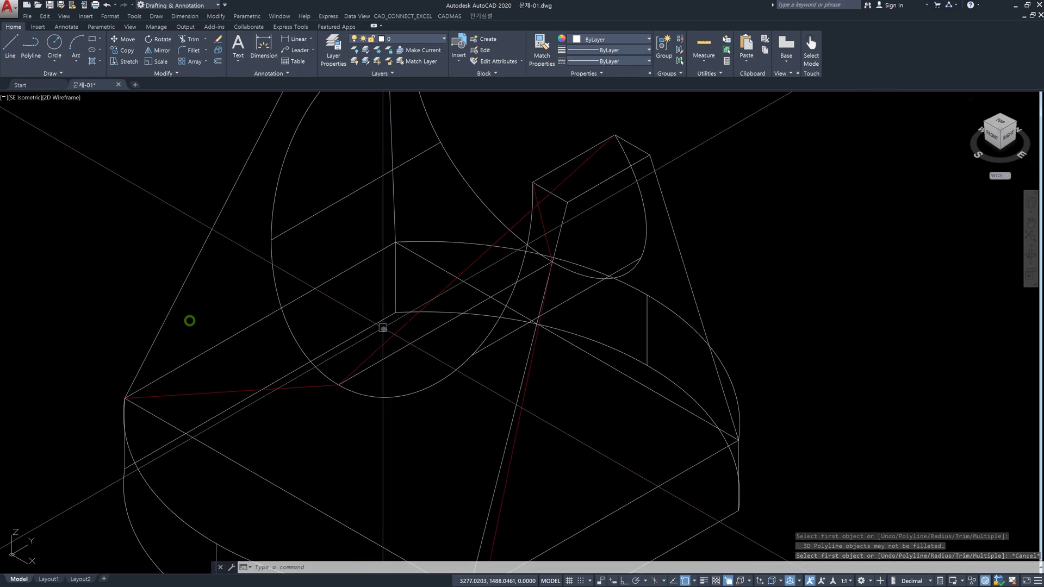
# - Examine the red 3D polyline that runs diagonally across the model by selecting it, and clear the selection
pyautogui.press('Escape')
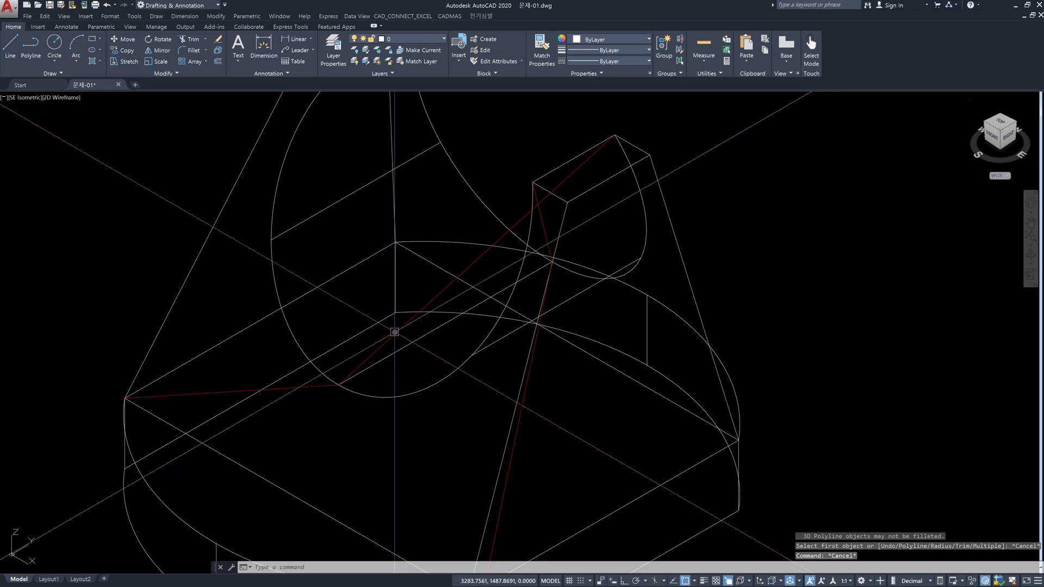
pyautogui.click(394, 332)
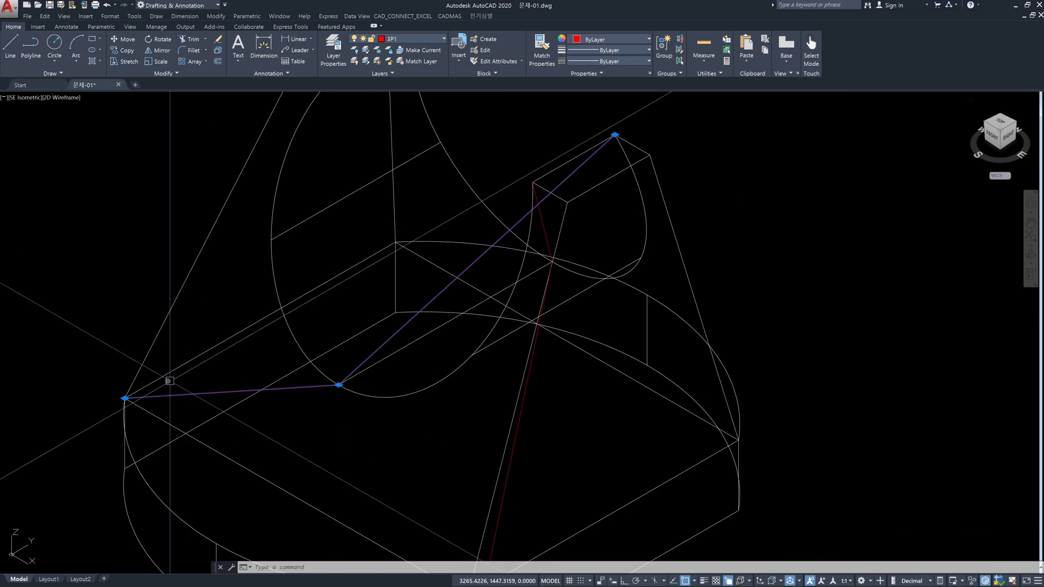
pyautogui.scroll(-2, 343, 431)
pyautogui.press('Escape')
pyautogui.press('Escape')
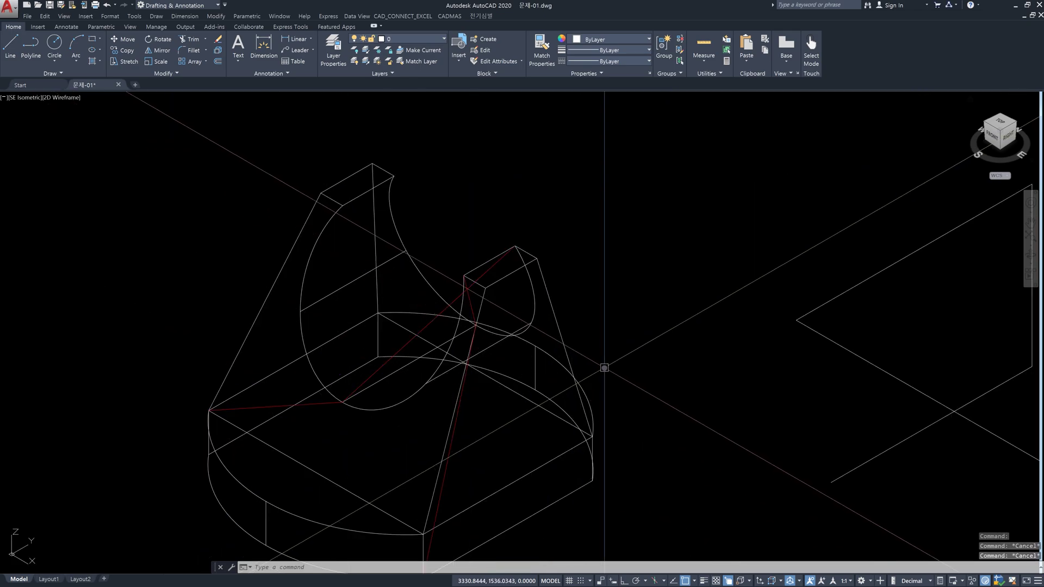
# - Draw a 3D polyline from the tall upright's outer top corner through the base's curved top edge to its front corner, and erase it
pyautogui.write('3p')
pyautogui.press('Return')
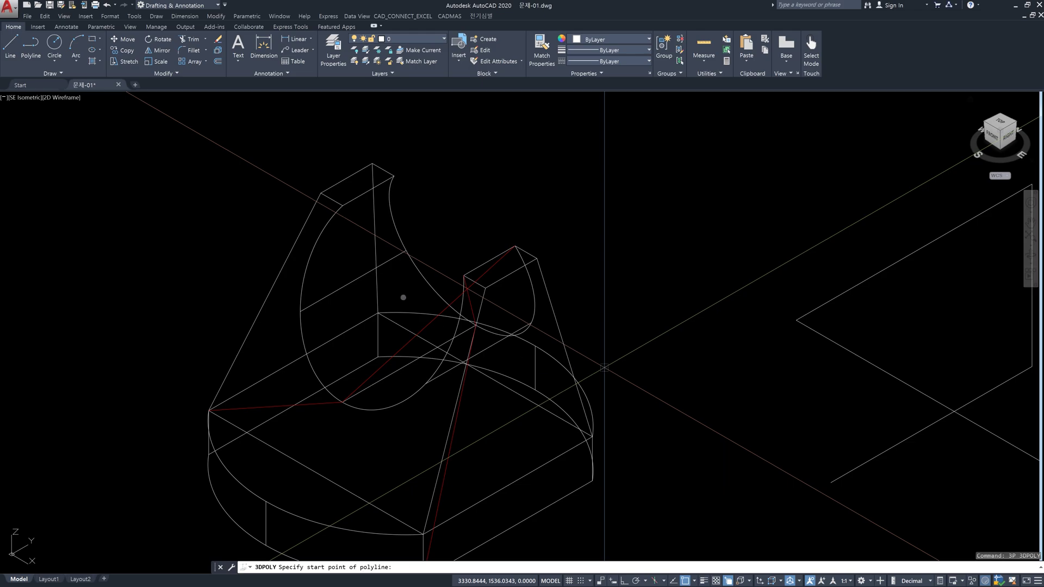
pyautogui.click(321, 193)
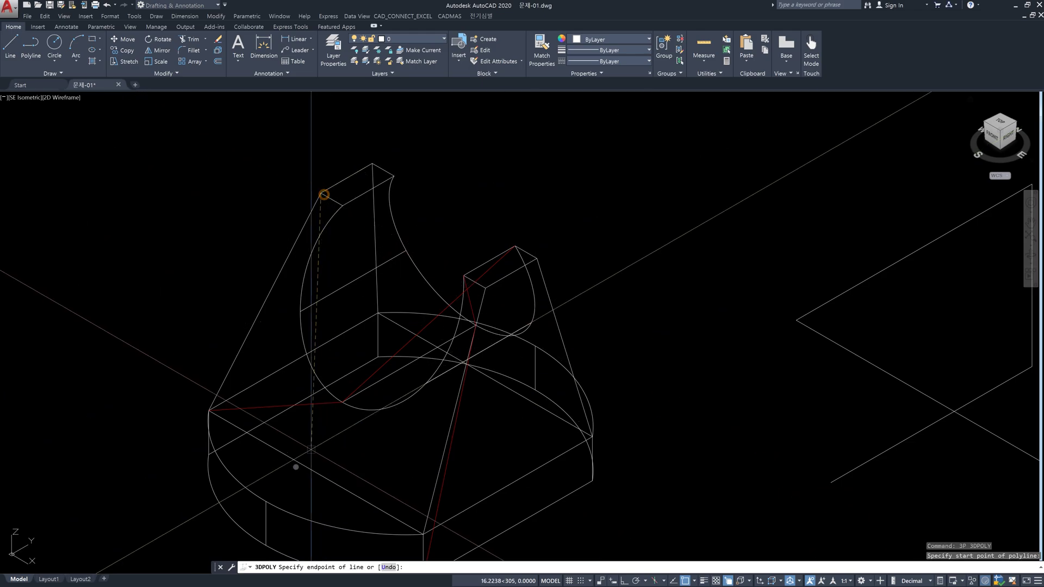
pyautogui.click(266, 502)
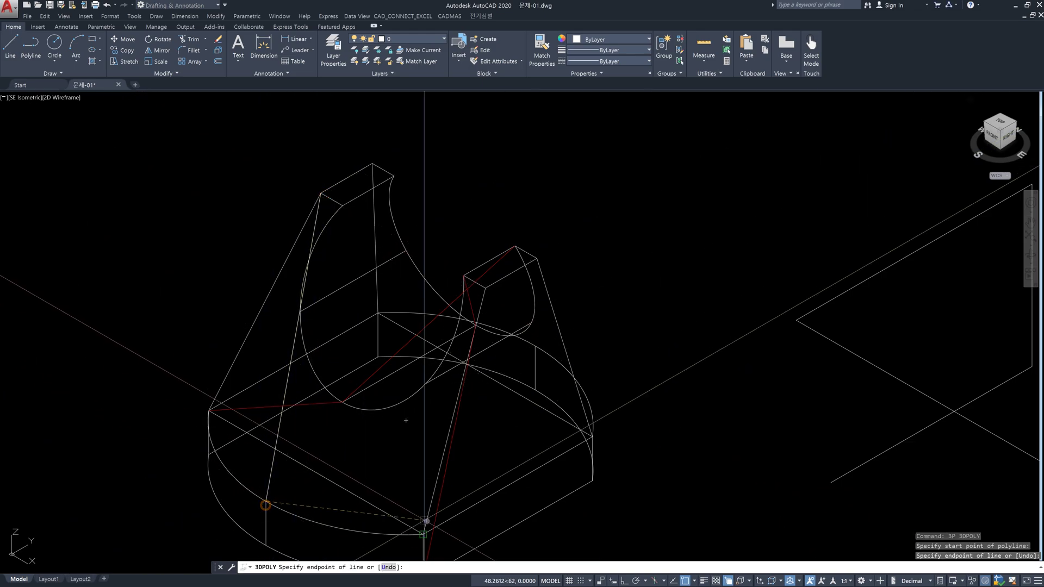
pyautogui.click(423, 534)
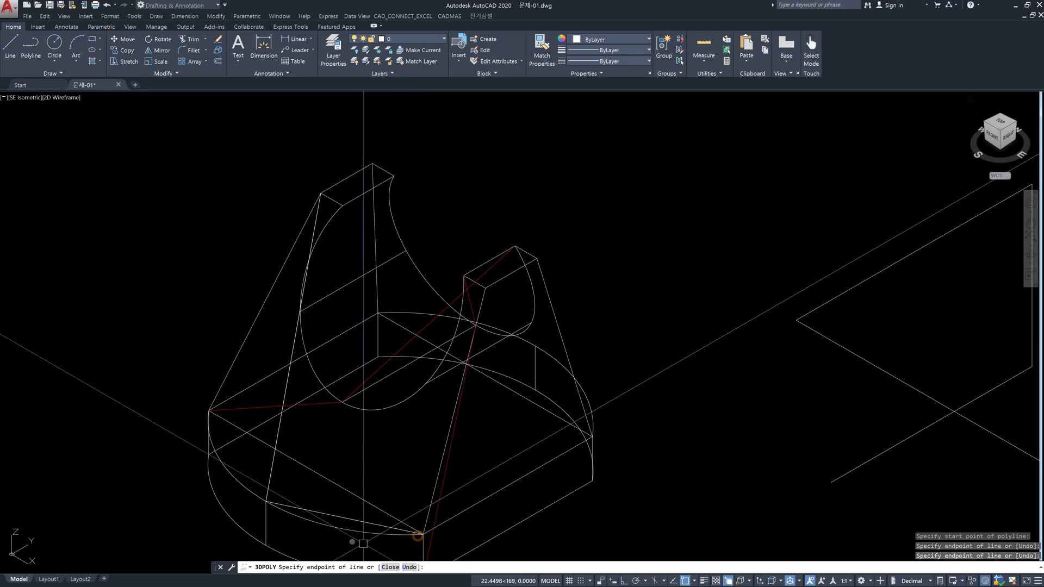
pyautogui.press('Escape')
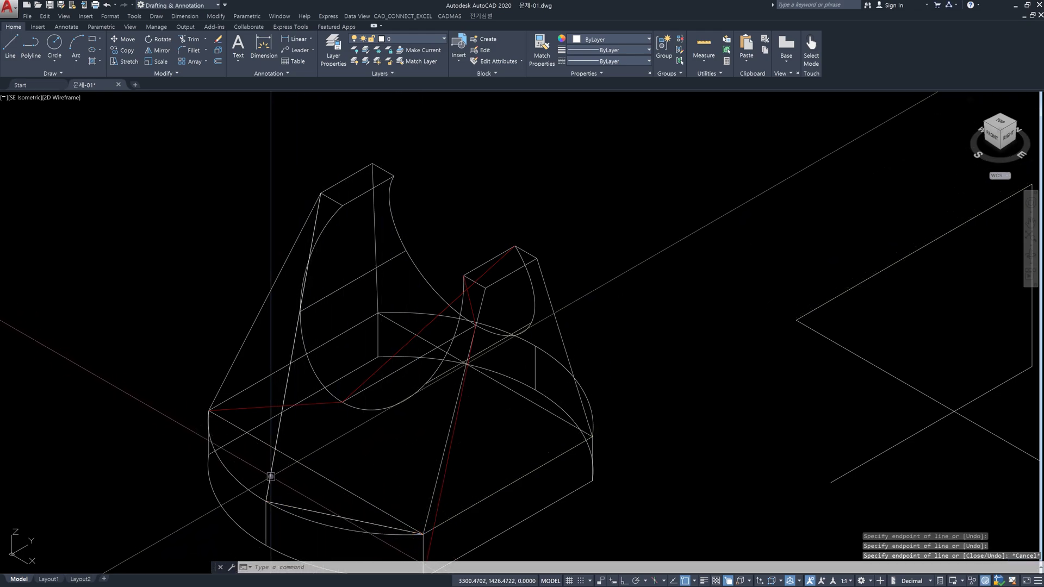
pyautogui.click(272, 476)
pyautogui.press('Delete')
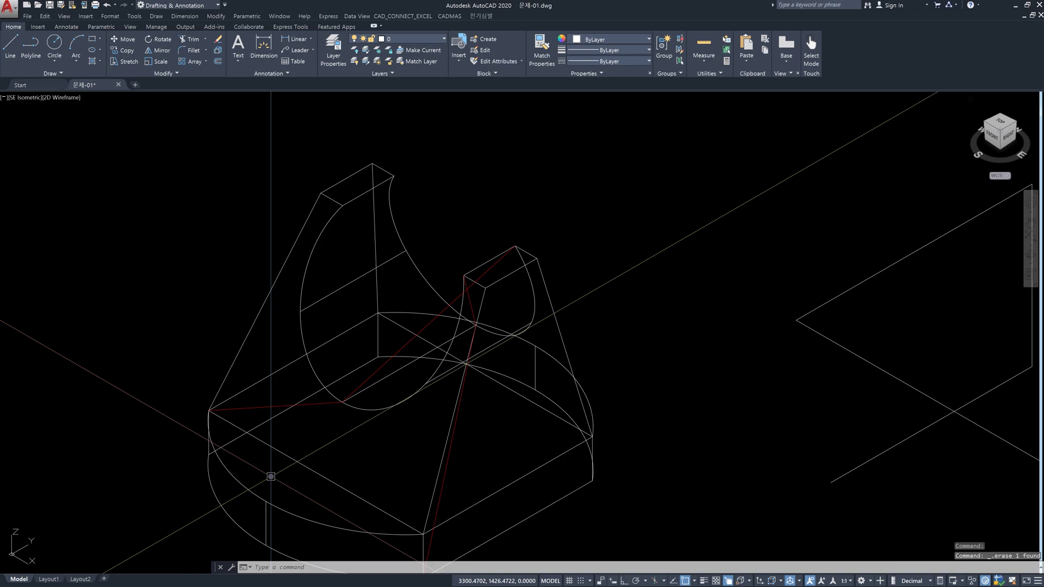
# - Erase the white practice 3D polyline beside the model
pyautogui.scroll(-4, 613, 434)
pyautogui.scroll(2, 613, 430)
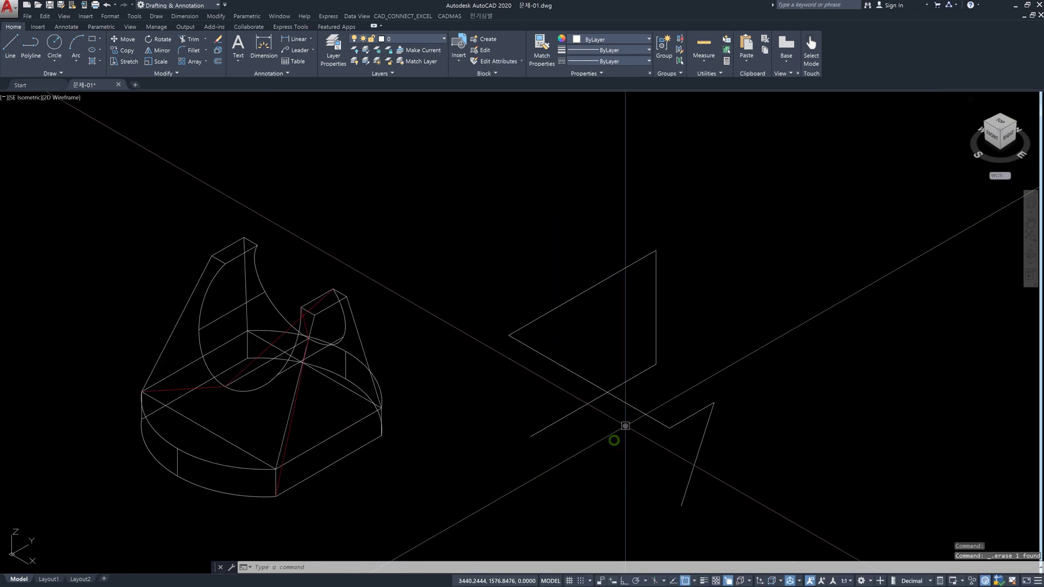
pyautogui.press('Escape')
pyautogui.press('Escape')
pyautogui.click(680, 448)
pyautogui.click(555, 350)
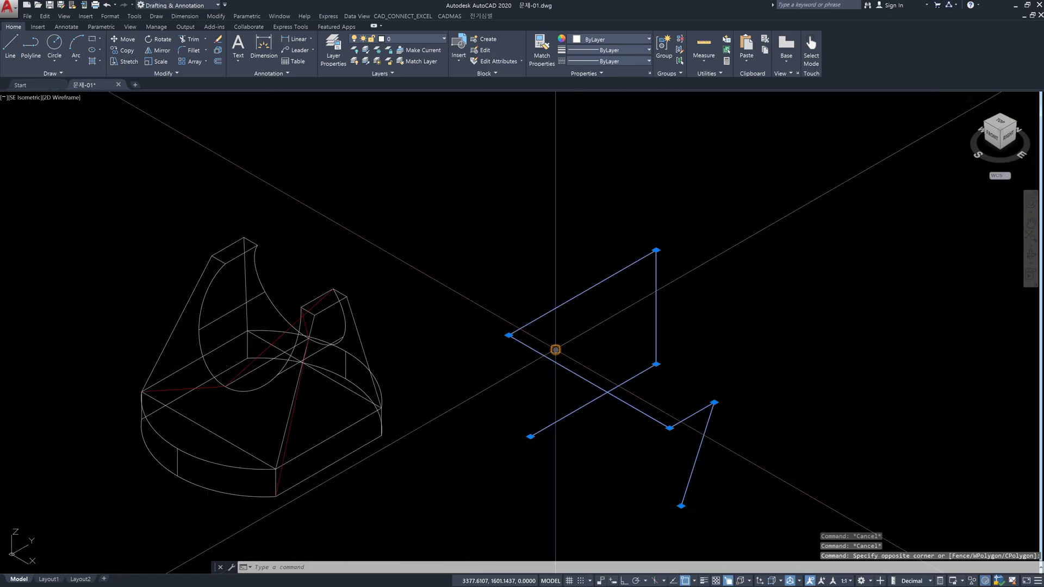
pyautogui.press('Delete')
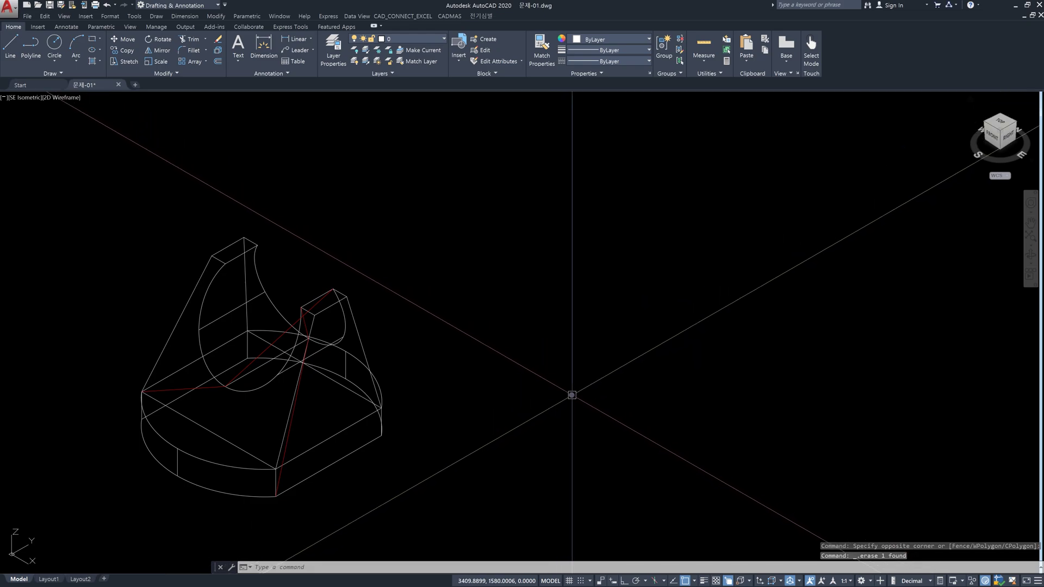
# - With ortho on, draw five connected line segments beside the model, running along Y, up Z, along X, down Z and along Y
pyautogui.write('l')
pyautogui.press('Return')
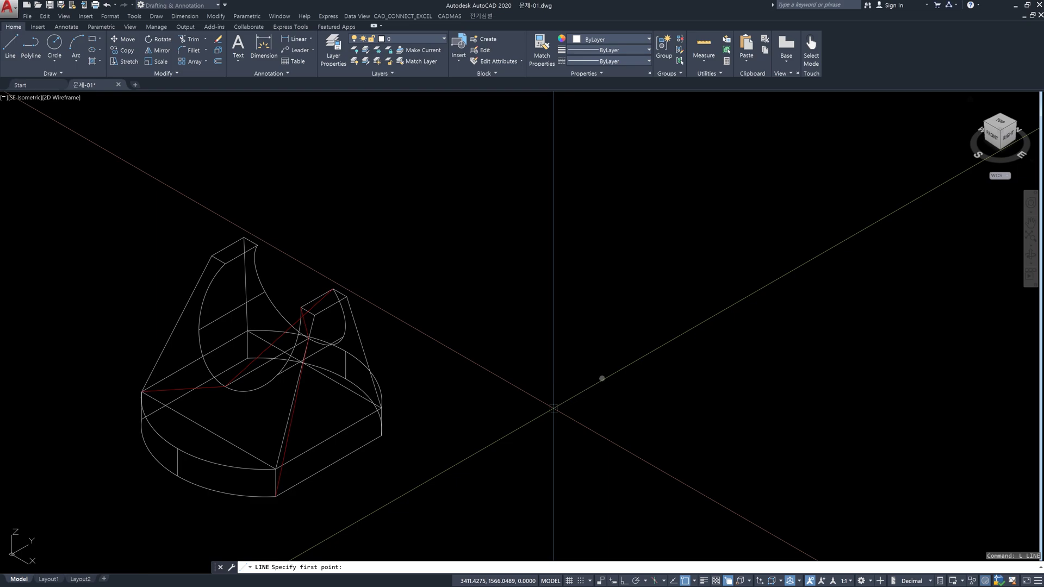
pyautogui.click(696, 307)
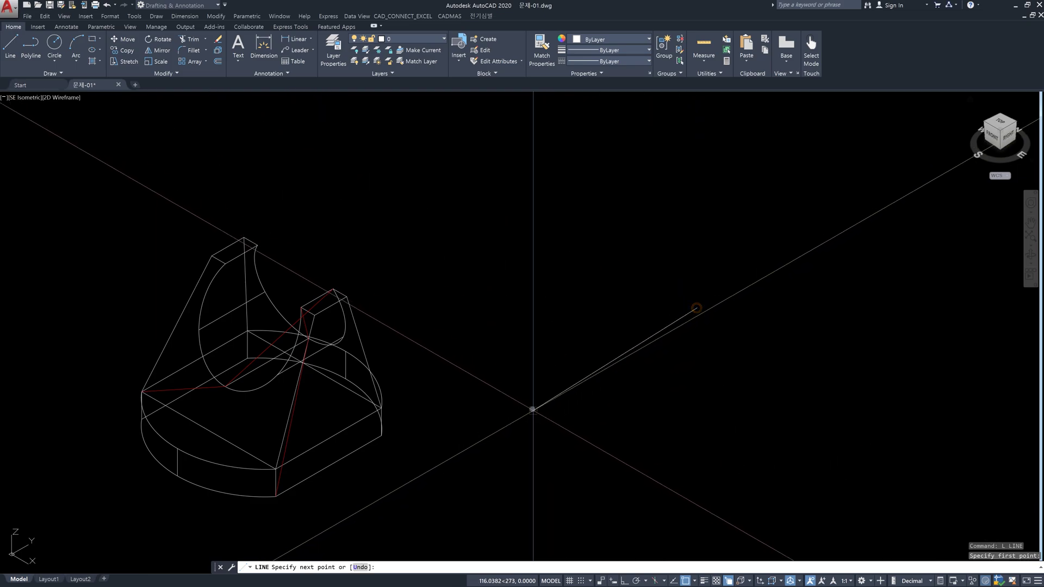
pyautogui.press('F8')
pyautogui.click(531, 399)
pyautogui.click(530, 232)
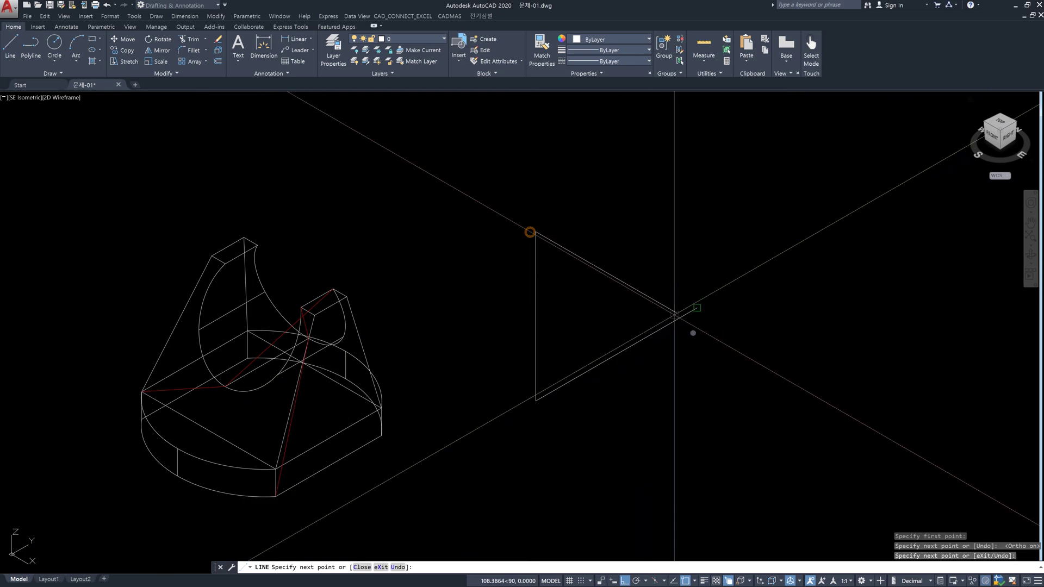
pyautogui.click(708, 341)
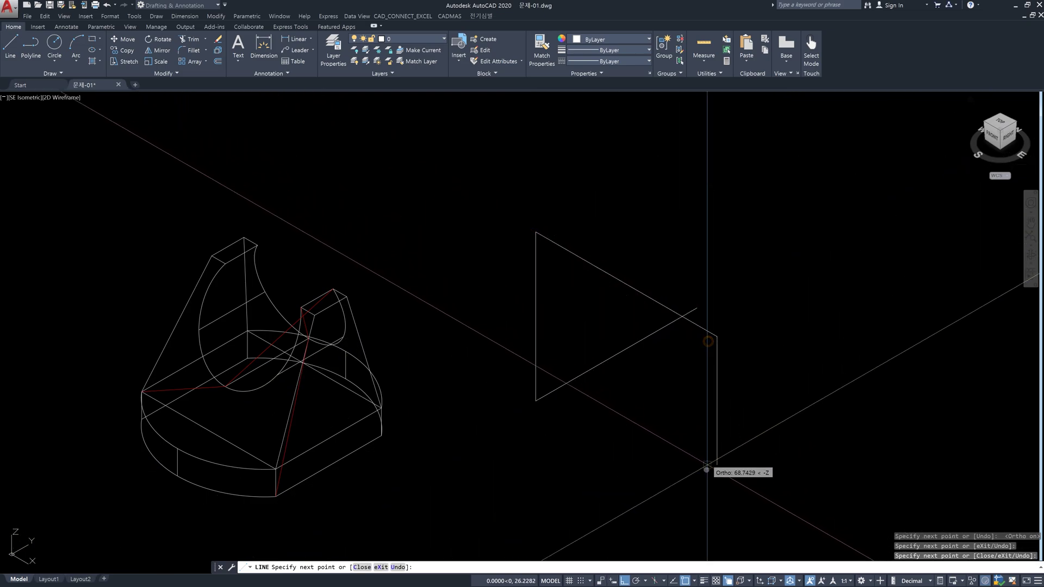
pyautogui.click(706, 486)
pyautogui.click(845, 393)
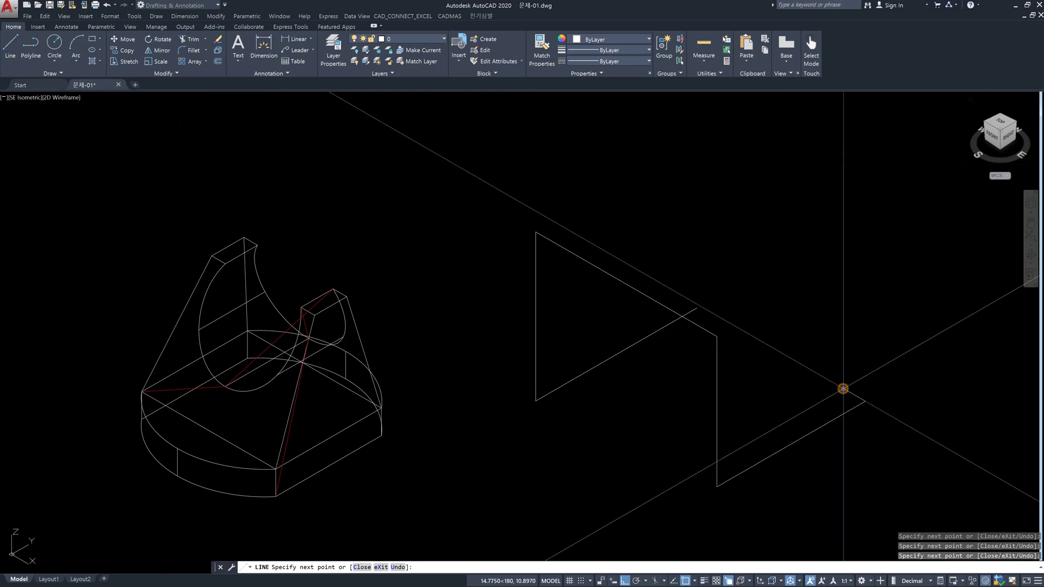
pyautogui.press('Escape')
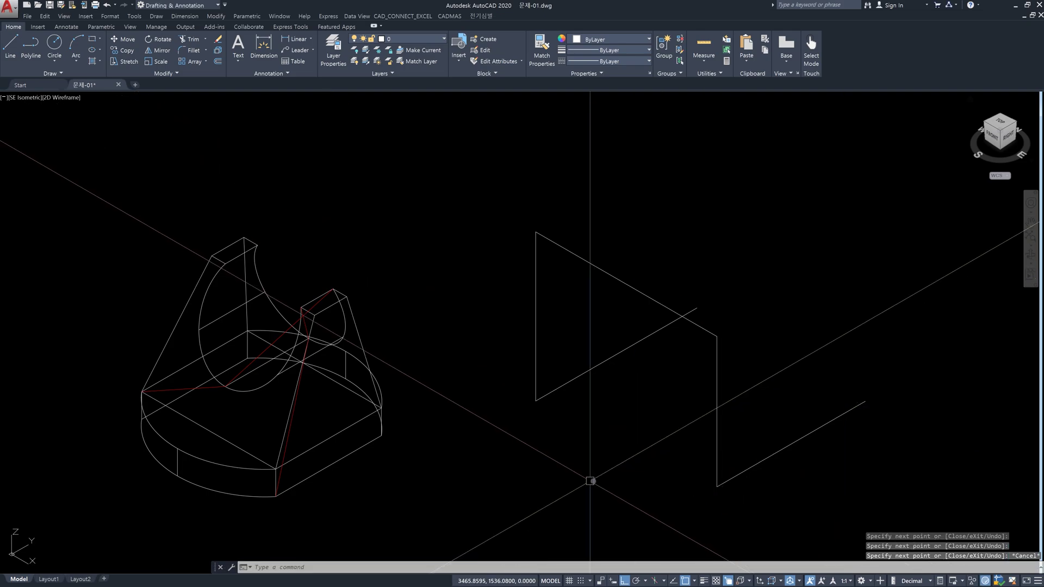
# - Join the five connected line segments into one 3D polyline
pyautogui.write('j')
pyautogui.press('Return')
pyautogui.click(496, 160)
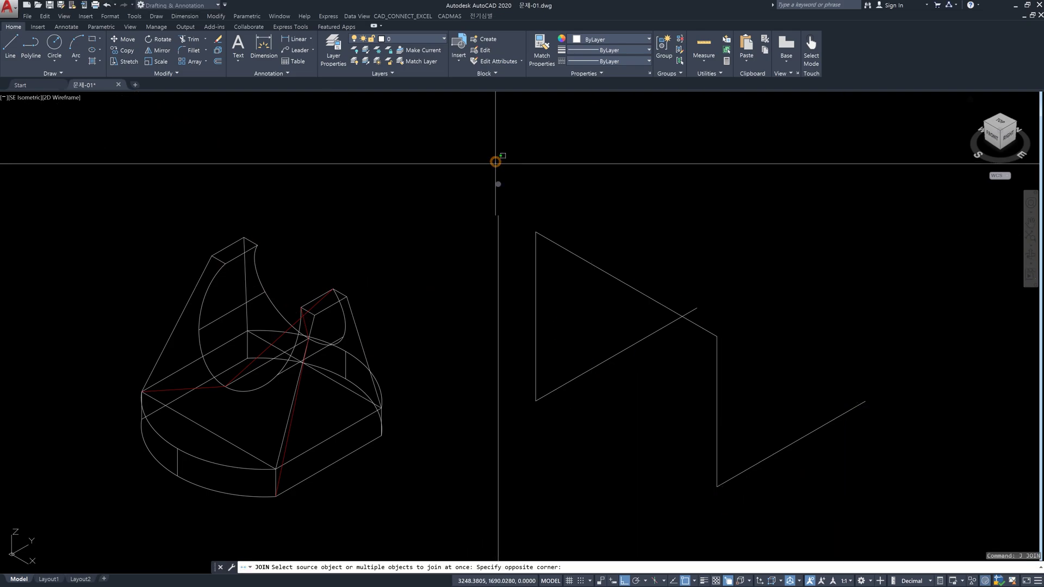
pyautogui.click(886, 526)
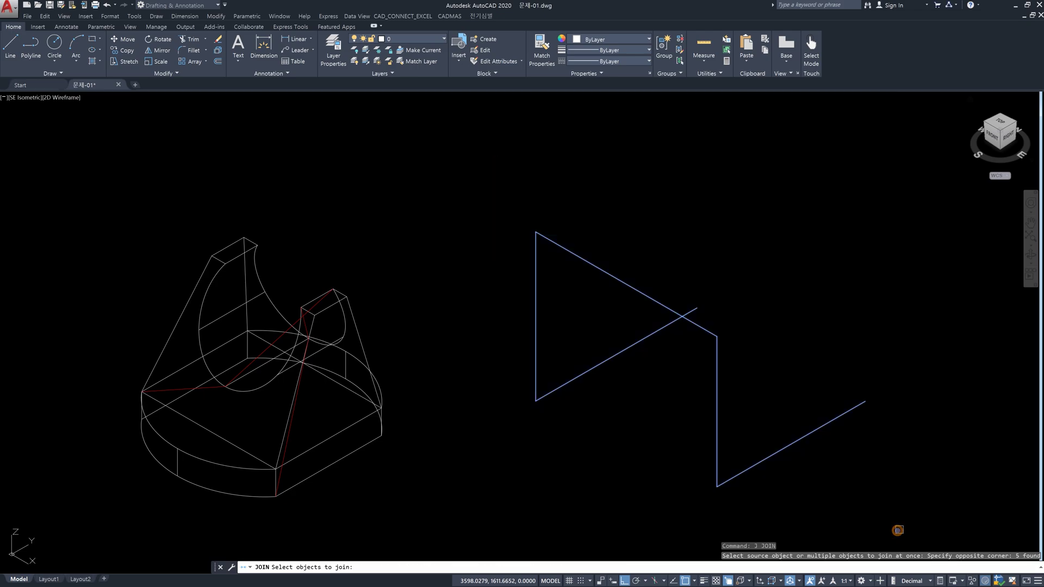
pyautogui.press('Return')
pyautogui.press('Escape')
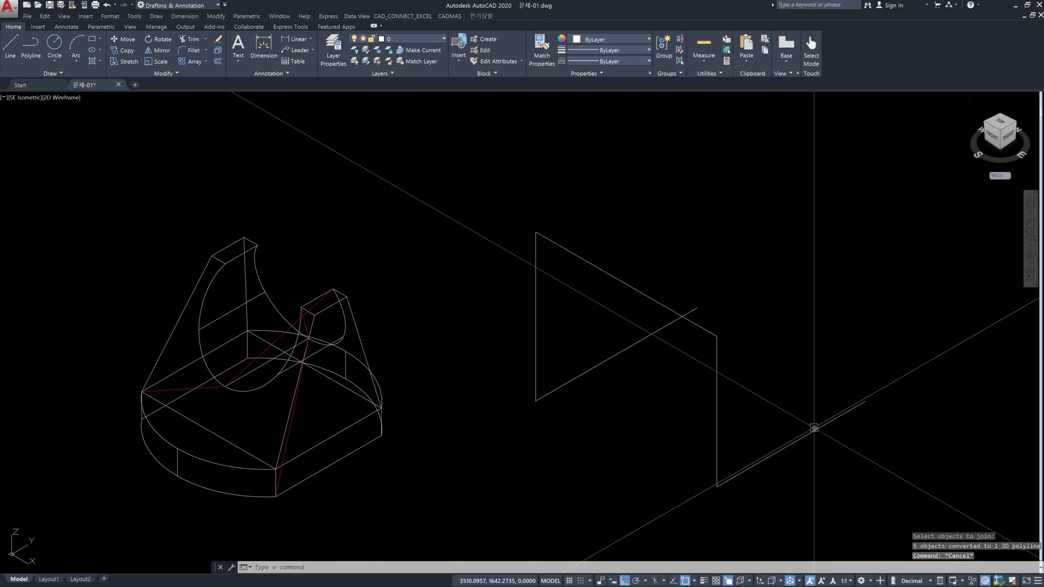
# - Check the joined object's type in its properties, and clear the selection
pyautogui.click(813, 428)
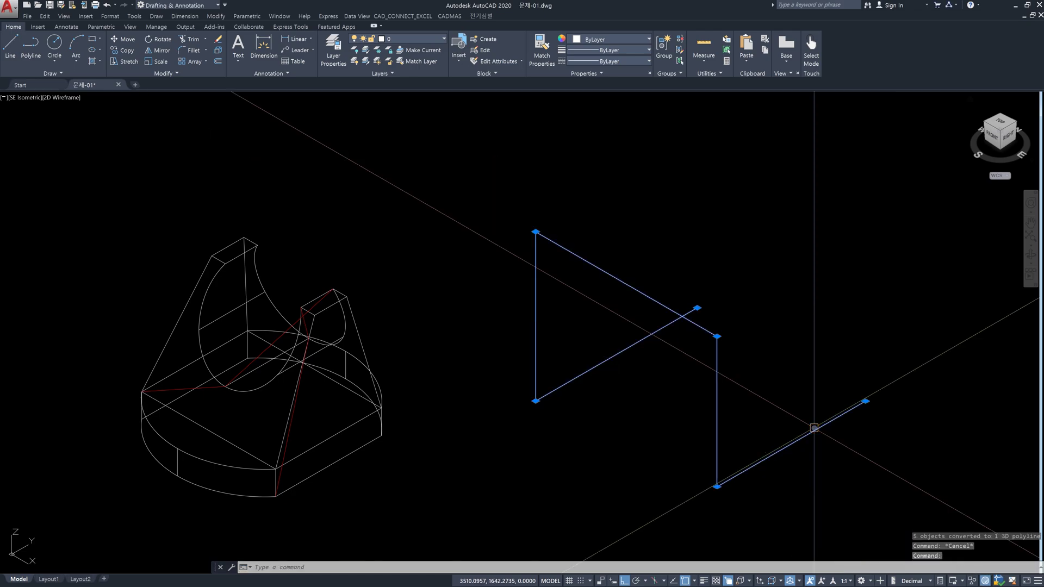
pyautogui.hotkey('ctrl', '1')
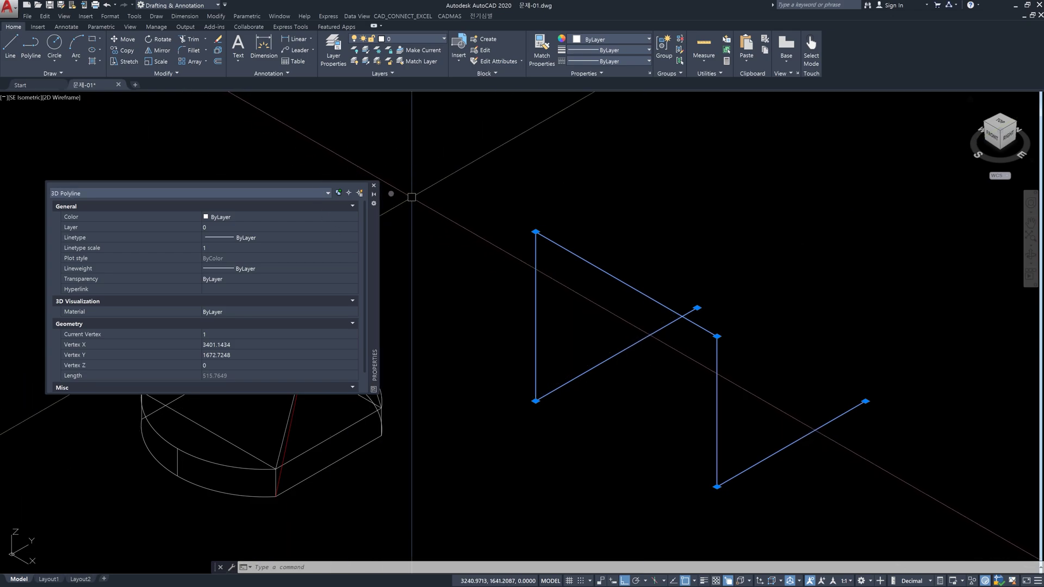
pyautogui.click(374, 186)
pyautogui.press('Escape')
# - Erase the joined 3D polyline beside the model
pyautogui.click(477, 192)
pyautogui.click(921, 521)
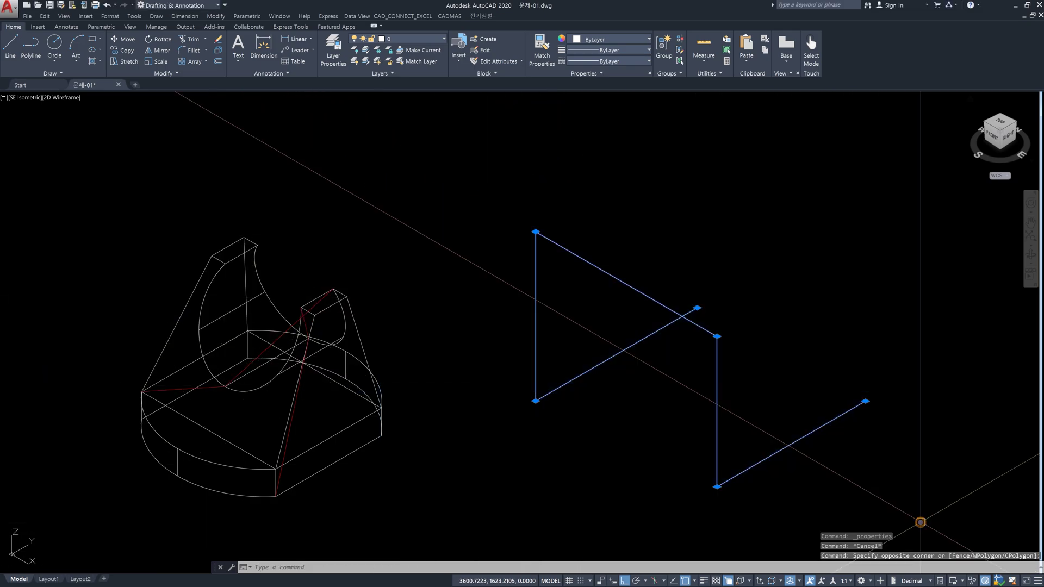
pyautogui.press('Delete')
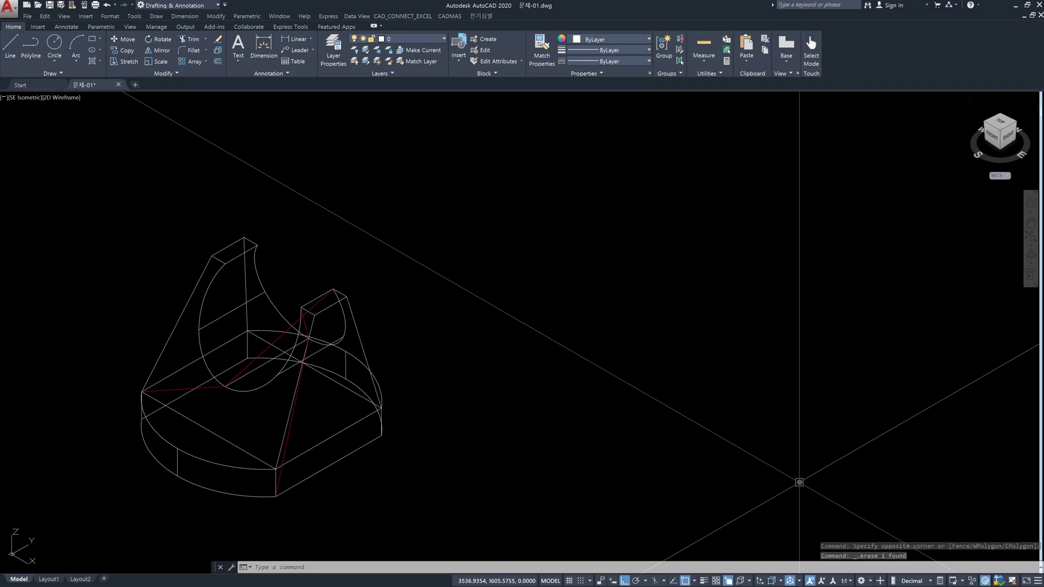
# - Draw a chain of seven connected ortho line segments beside the model, alternating between the X, Y and Z directions
pyautogui.write('l')
pyautogui.press('Return')
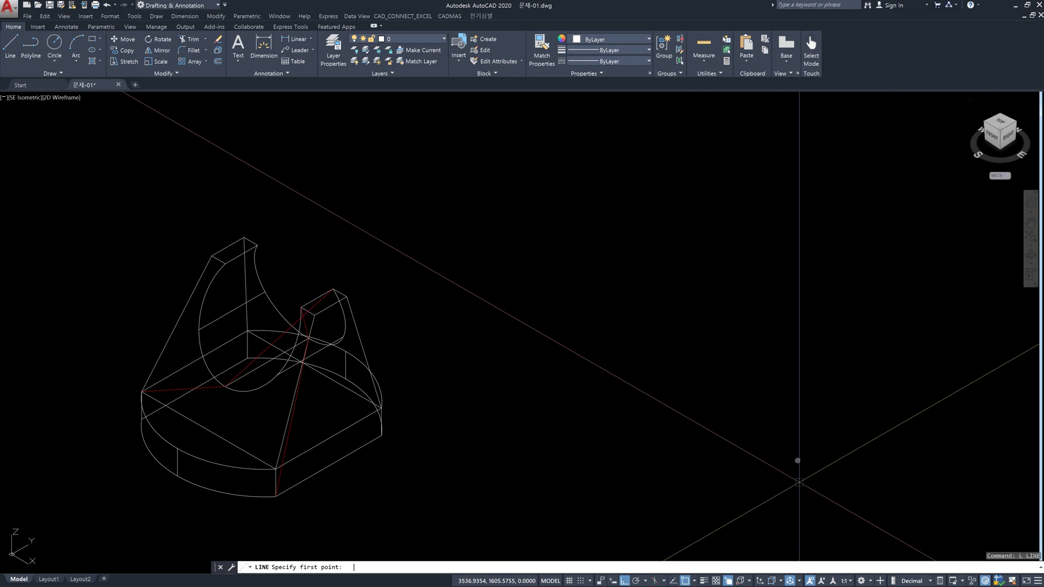
pyautogui.click(774, 286)
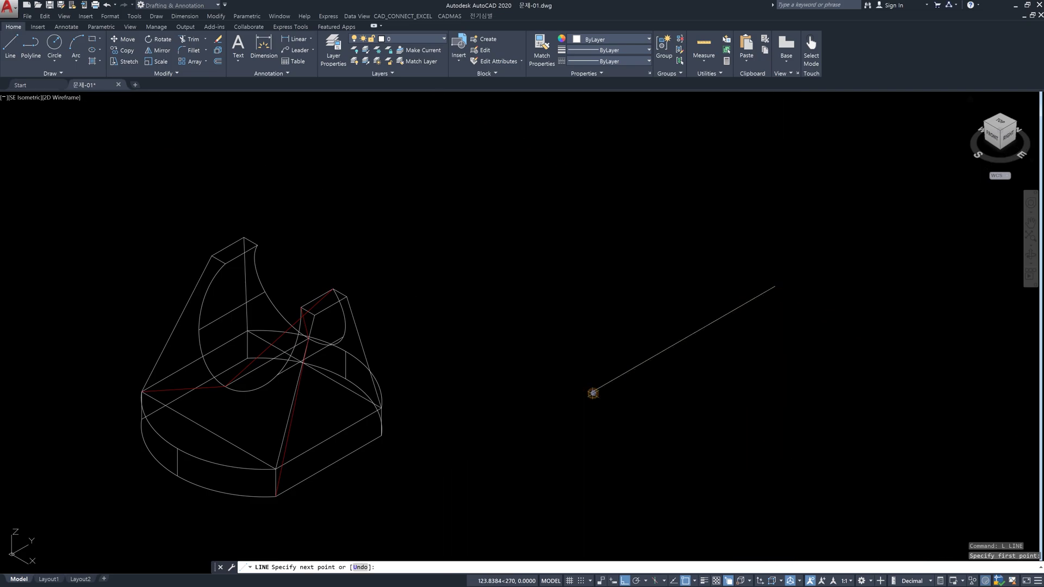
pyautogui.click(592, 392)
pyautogui.click(590, 201)
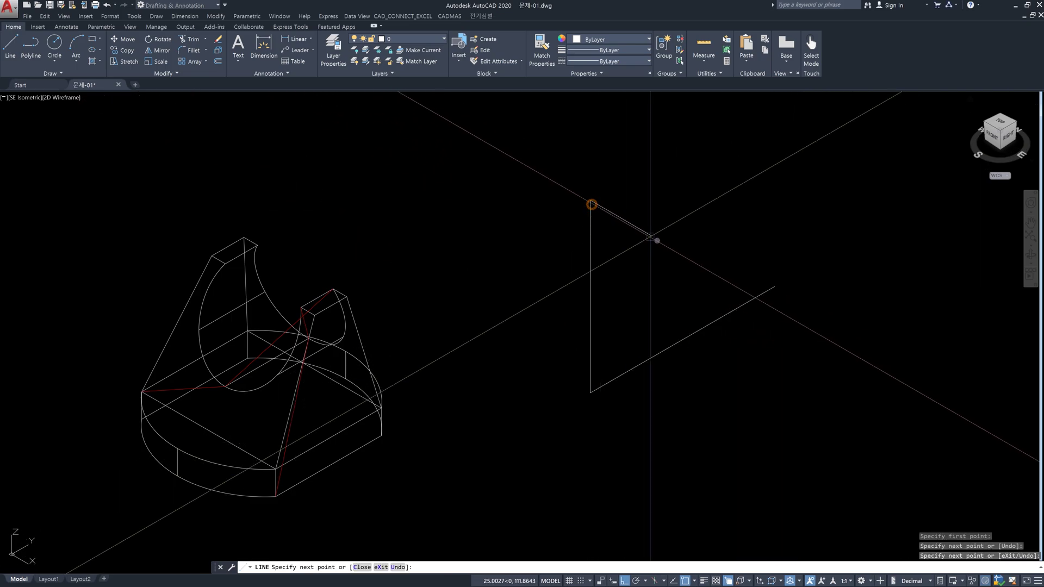
pyautogui.click(696, 142)
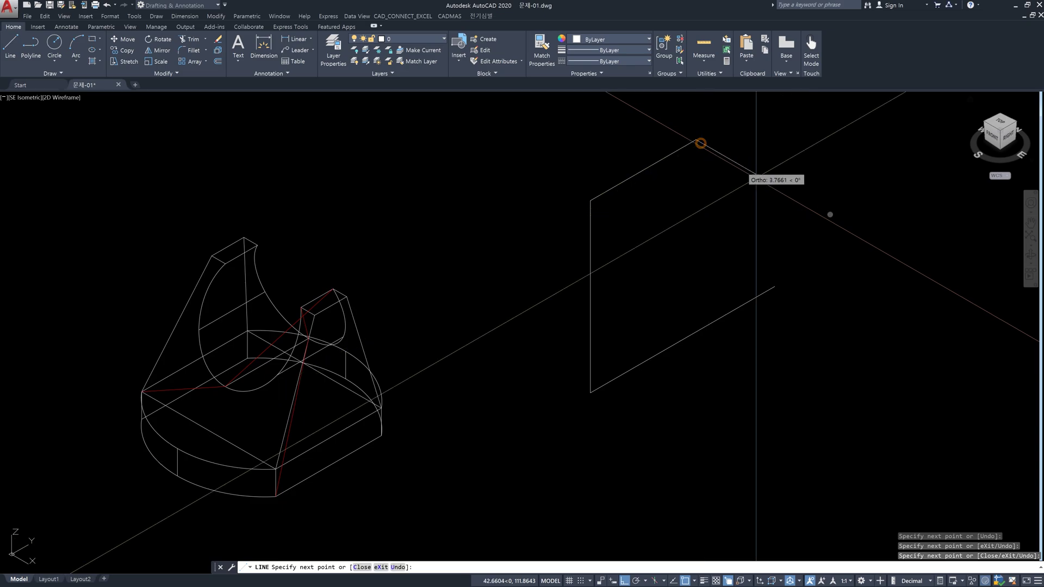
pyautogui.click(867, 237)
pyautogui.click(770, 312)
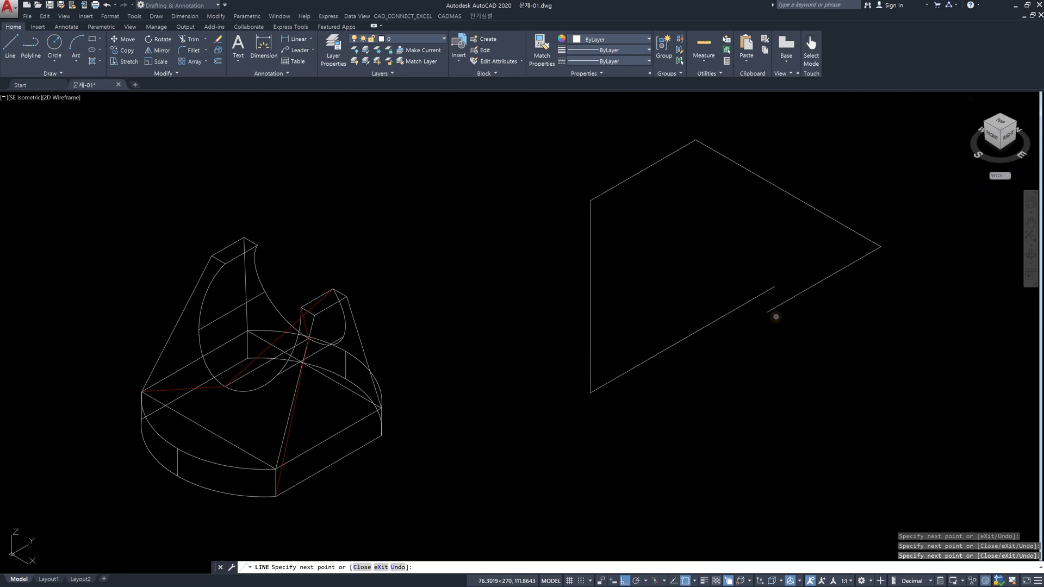
pyautogui.click(778, 468)
pyautogui.click(912, 390)
pyautogui.press('Escape')
# - Fillet the topmost corner of the line chain with a radius of 10
pyautogui.write('f')
pyautogui.press('Return')
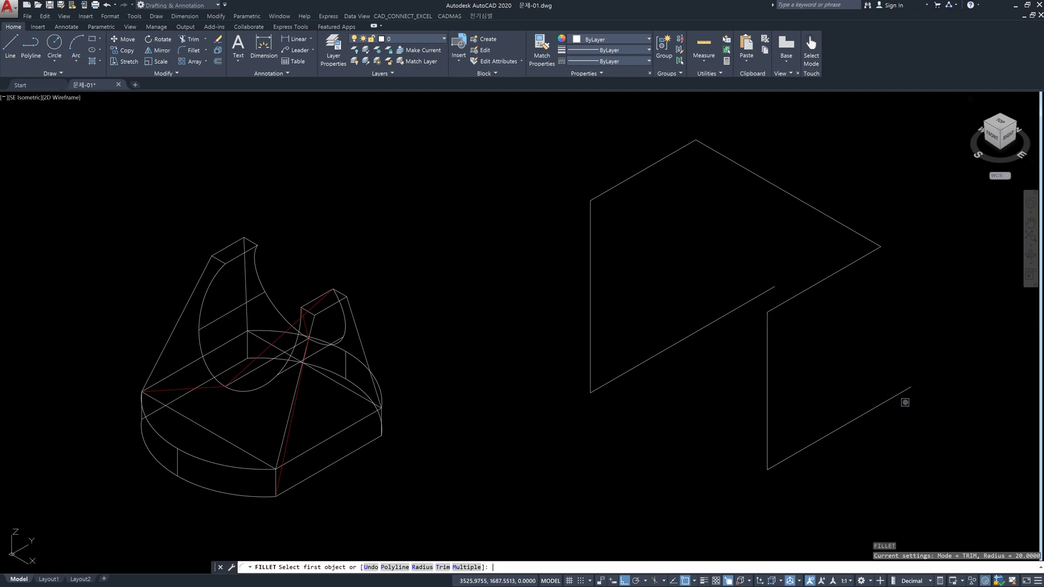
pyautogui.write('r')
pyautogui.press('Return')
pyautogui.write('10')
pyautogui.press('Return')
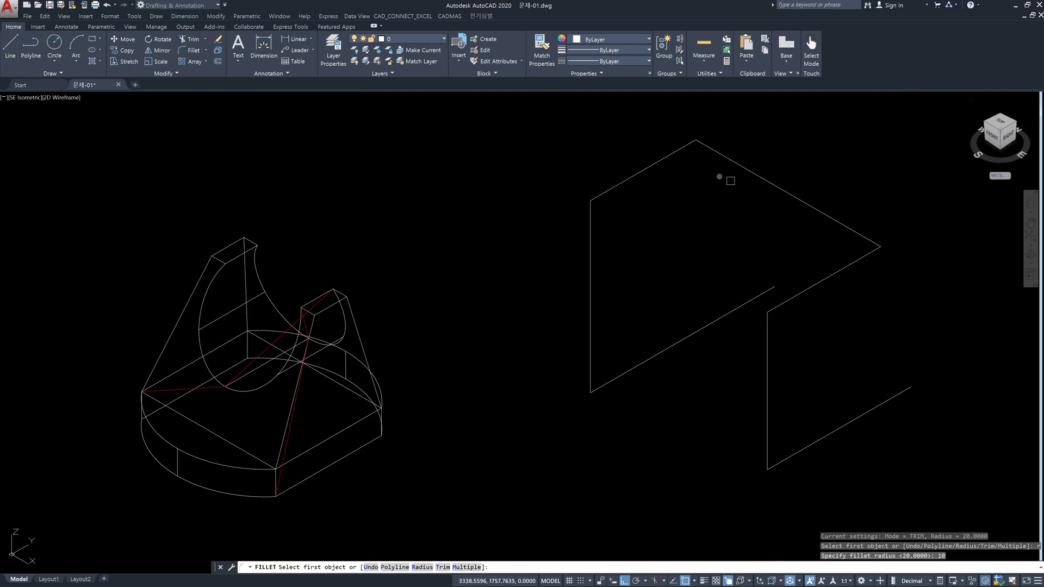
pyautogui.click(677, 154)
pyautogui.click(711, 154)
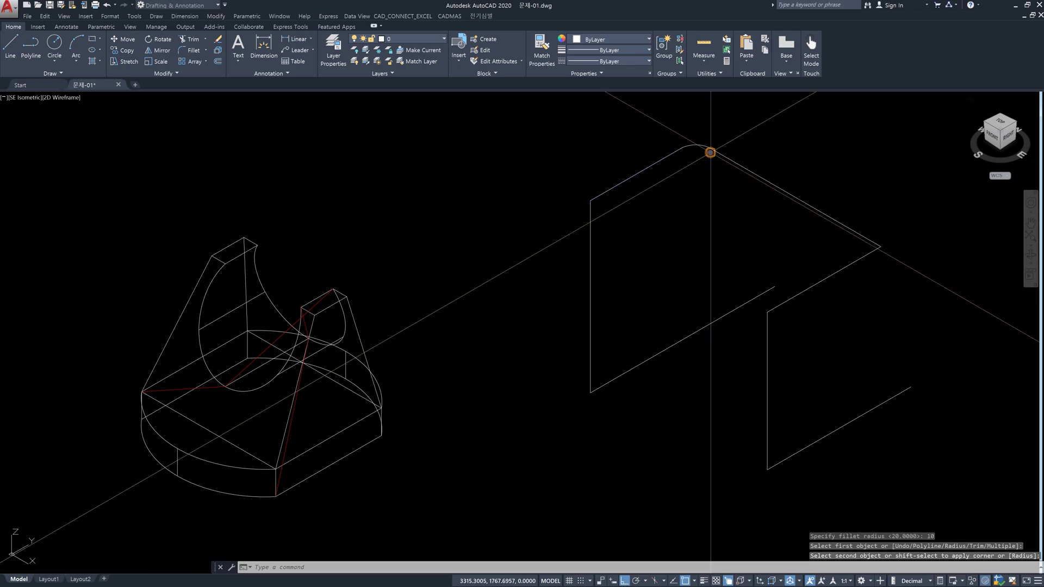
pyautogui.press('Escape')
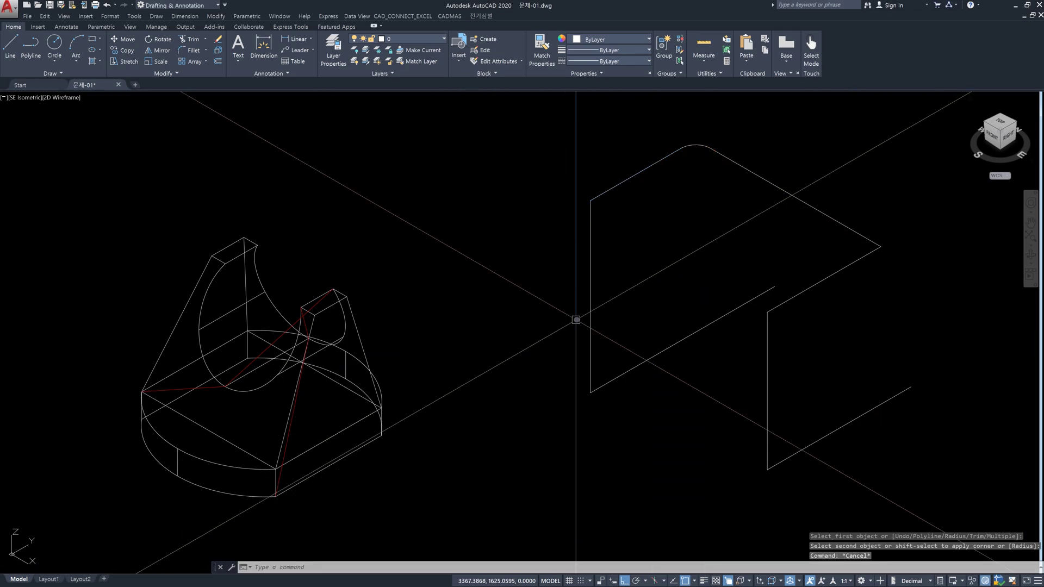
# - Join all the line segments and the filleted corner arc beside the model into a single object
pyautogui.write('j')
pyautogui.press('Return')
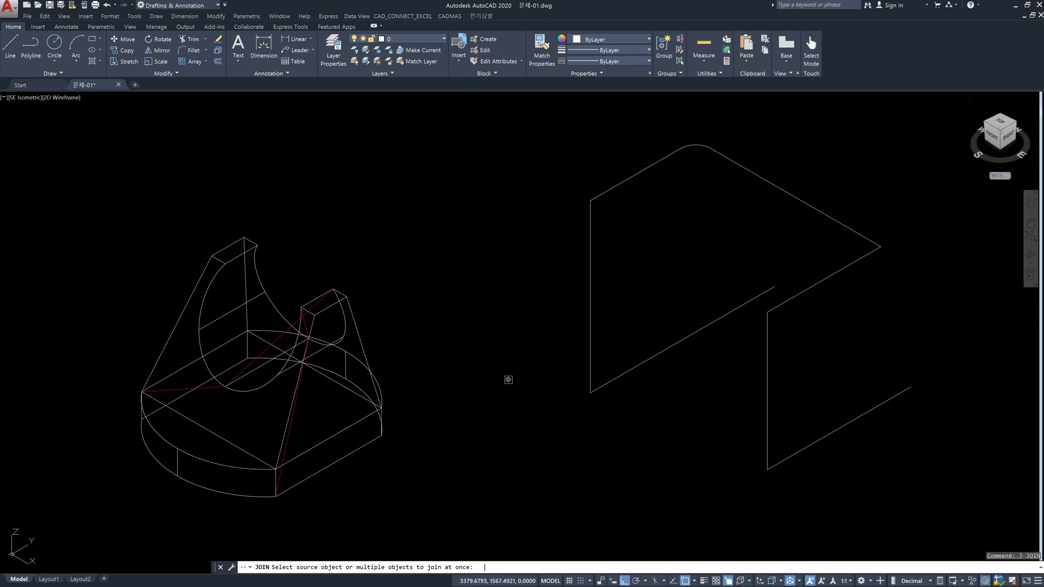
pyautogui.click(520, 119)
pyautogui.click(946, 496)
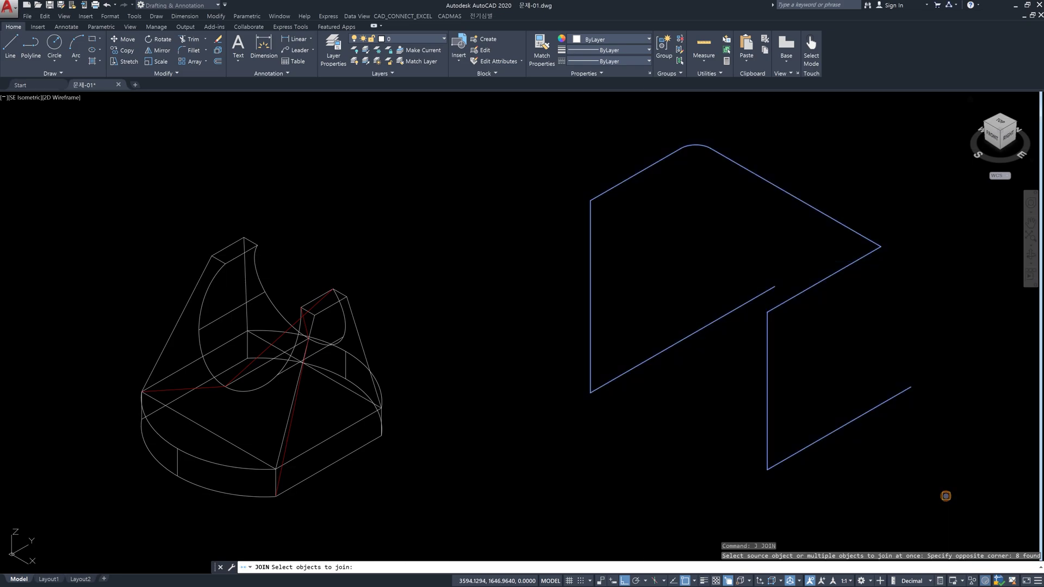
pyautogui.press('Return')
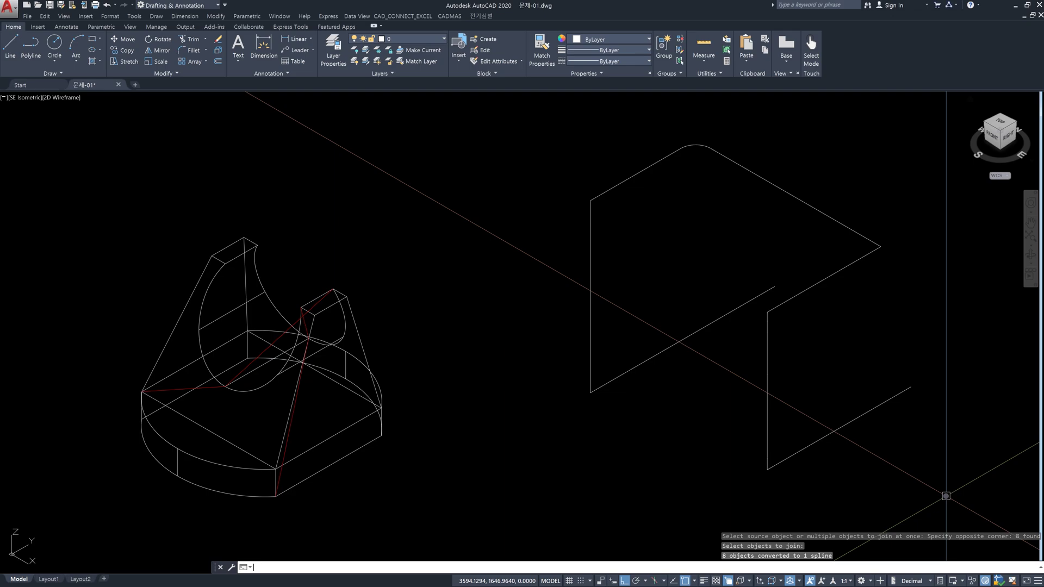
pyautogui.press('Escape')
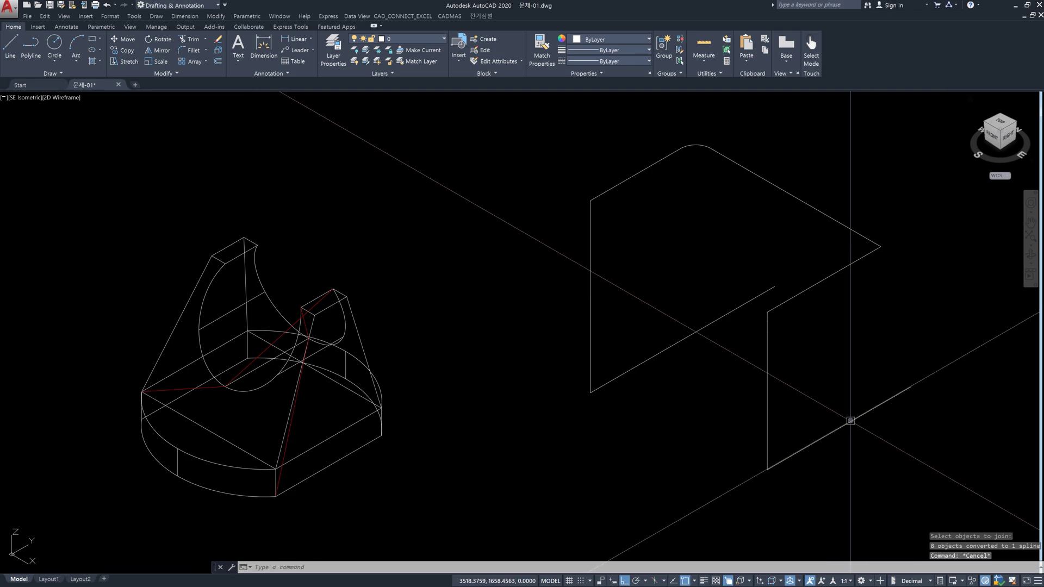
# - Check the object type of the joined filleted chain in its properties, and clear the selection
pyautogui.click(850, 421)
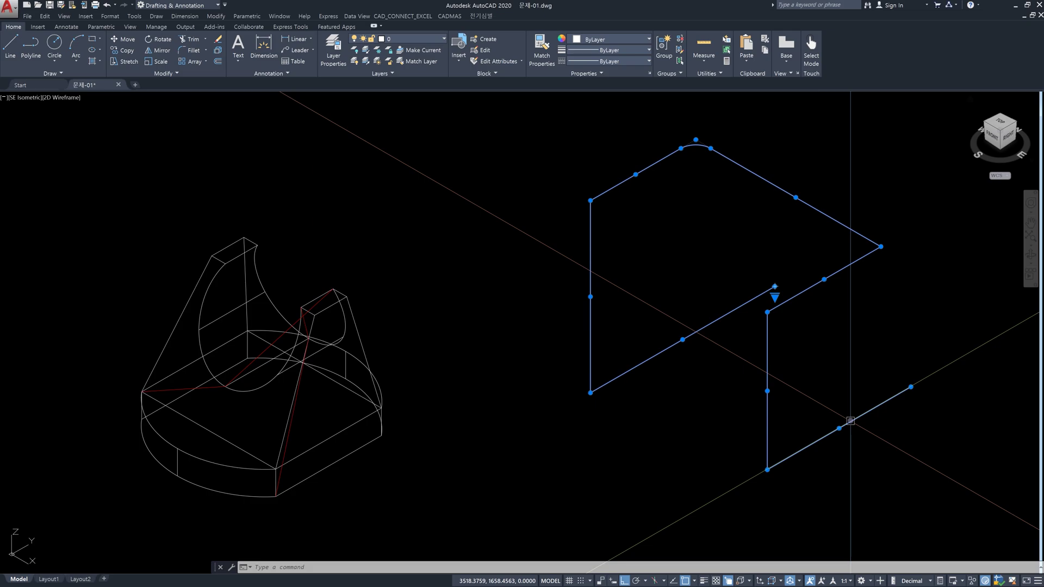
pyautogui.hotkey('ctrl', '1')
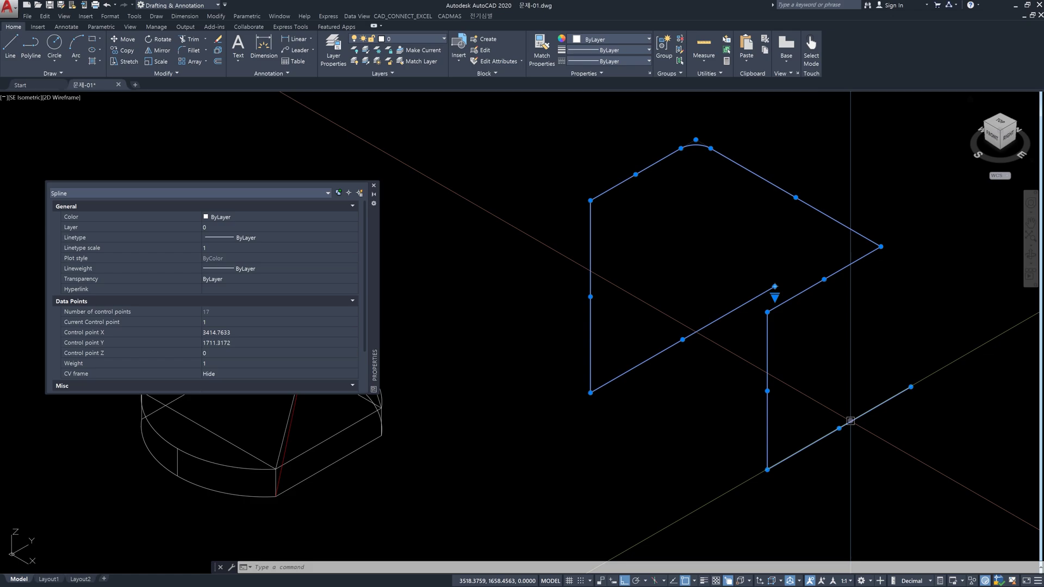
pyautogui.click(373, 187)
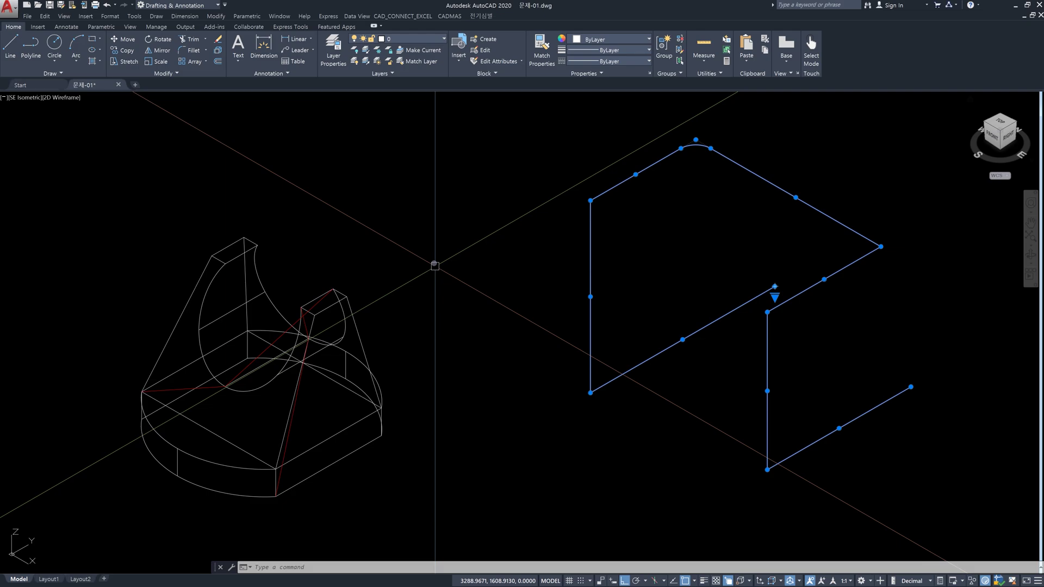
pyautogui.press('Escape')
pyautogui.press('Escape')
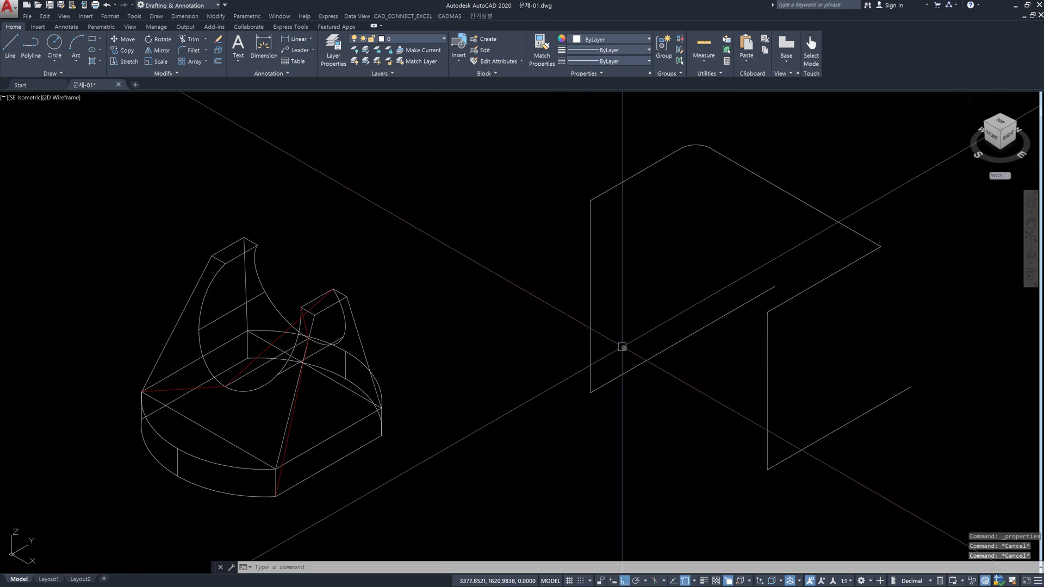
# - Erase the joined filleted chain beside the model
pyautogui.click(670, 379)
pyautogui.click(646, 344)
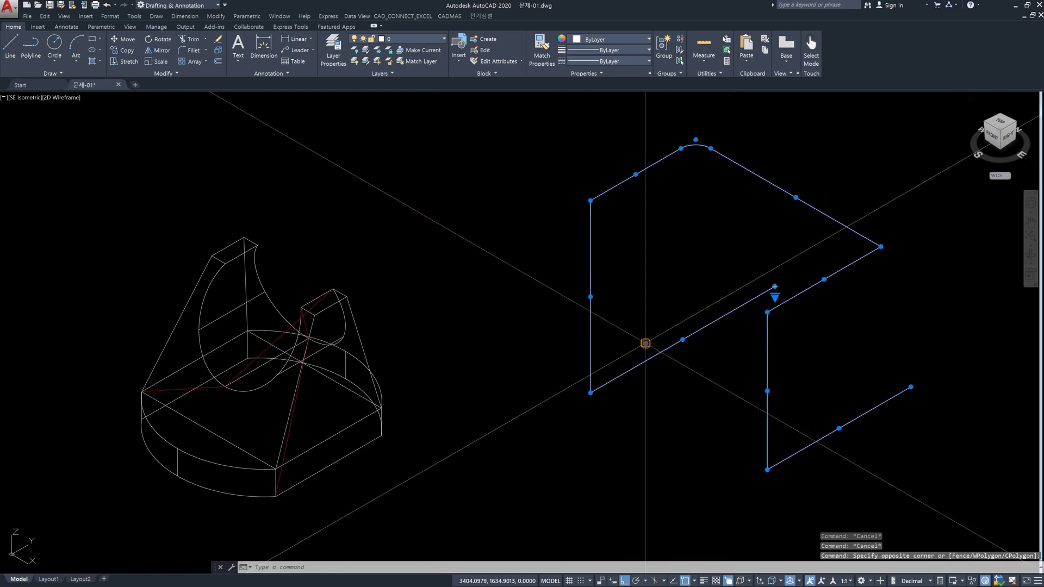
pyautogui.press('Delete')
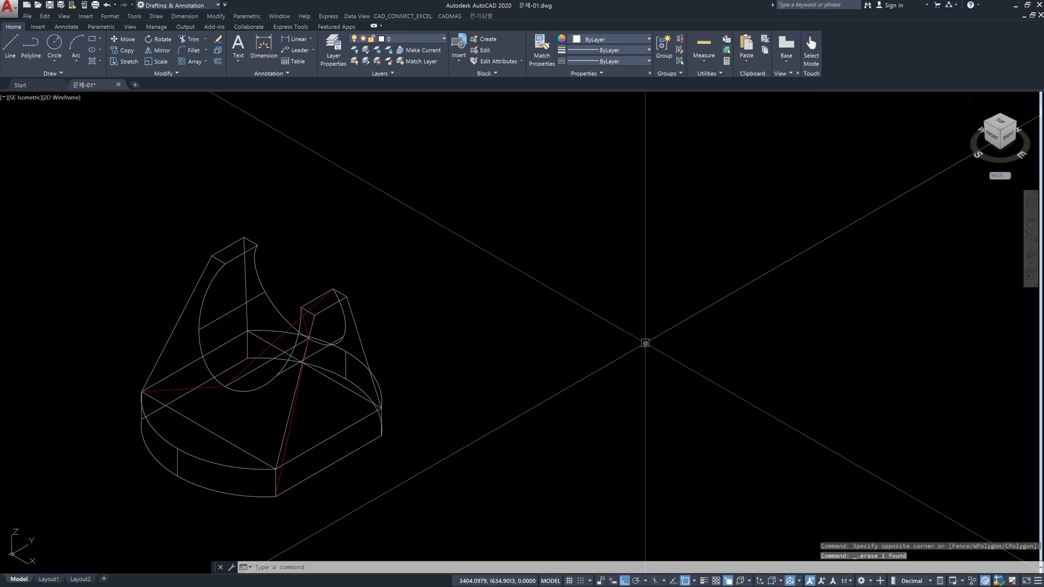